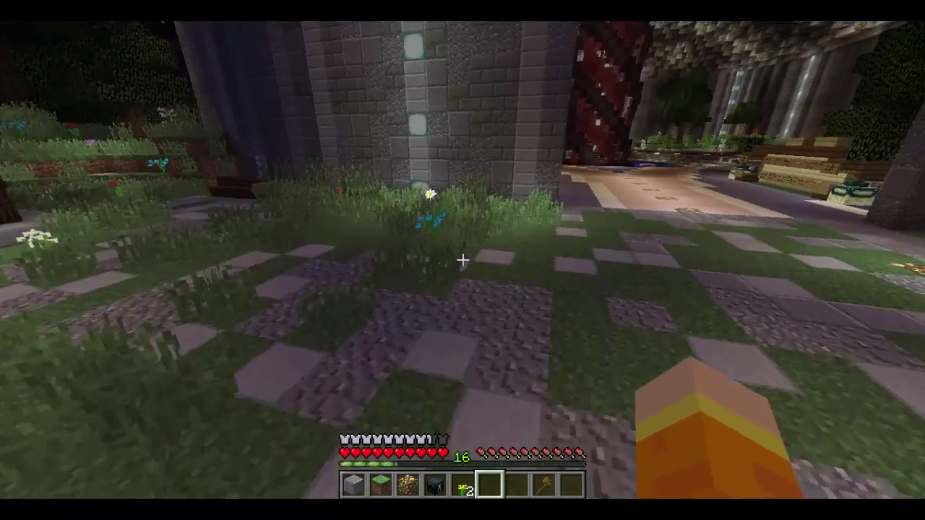
# Step: Show the Multiverse command help with /mv and look through it in the chat history
pyautogui.press('w')
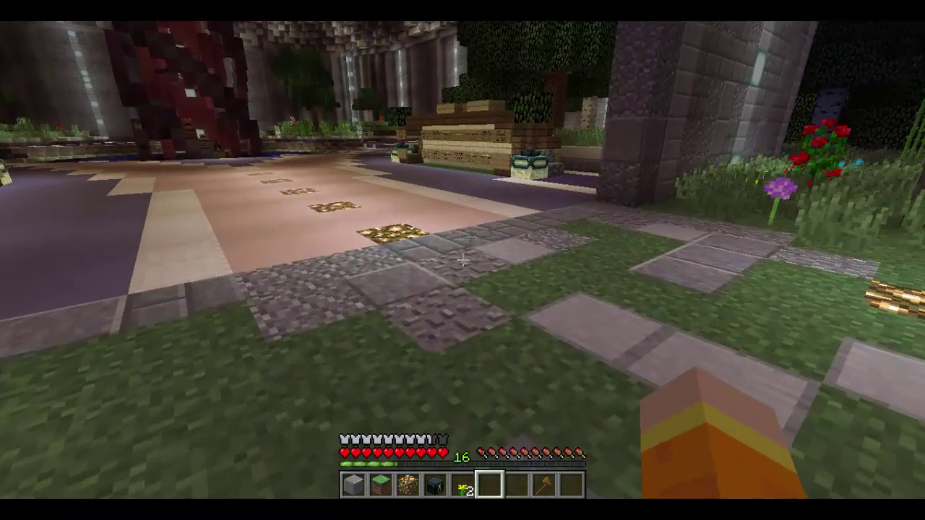
pyautogui.write('/mv')
pyautogui.press('Return')
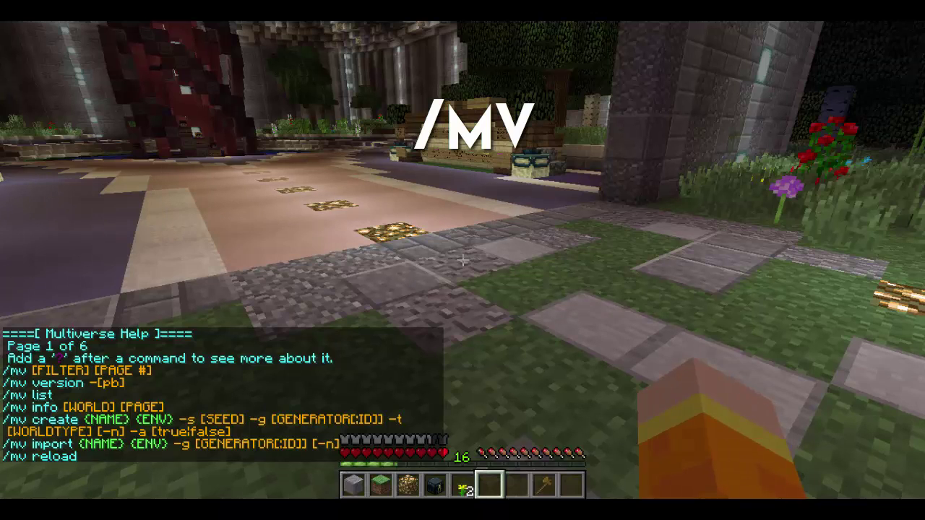
pyautogui.press('t')
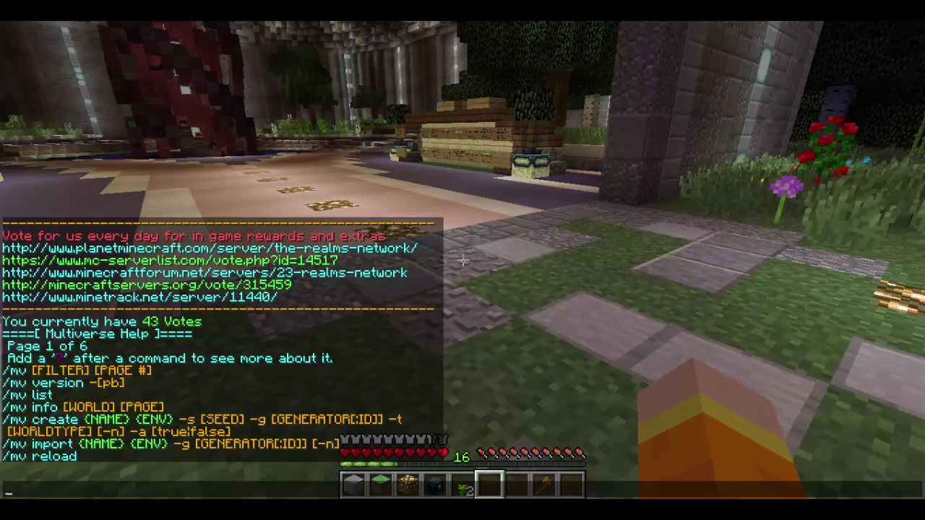
pyautogui.press('Escape')
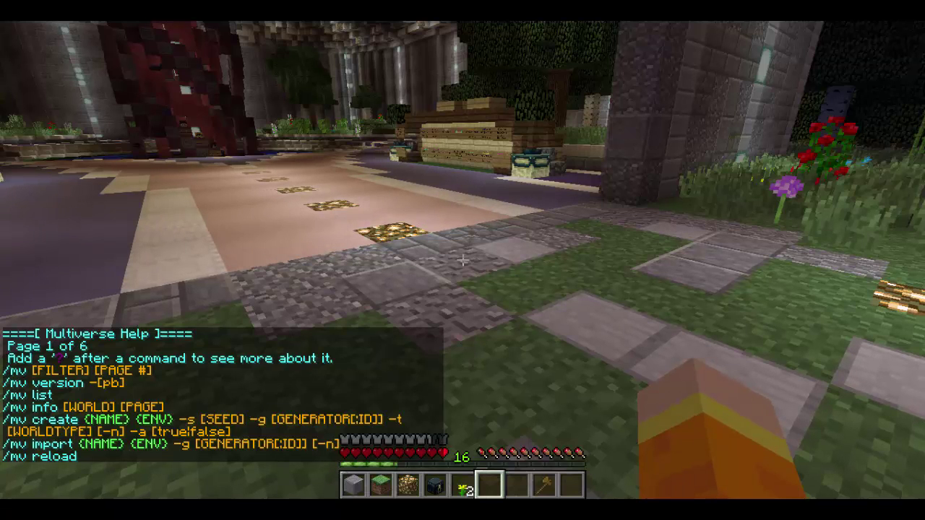
# Step: List the server's Multiverse worlds with /mv list
pyautogui.write('/mv list')
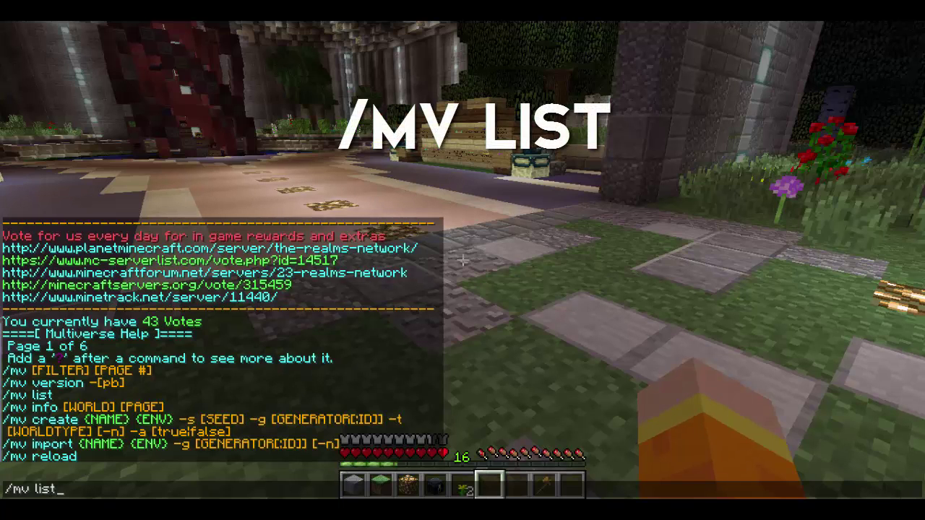
pyautogui.press('Return')
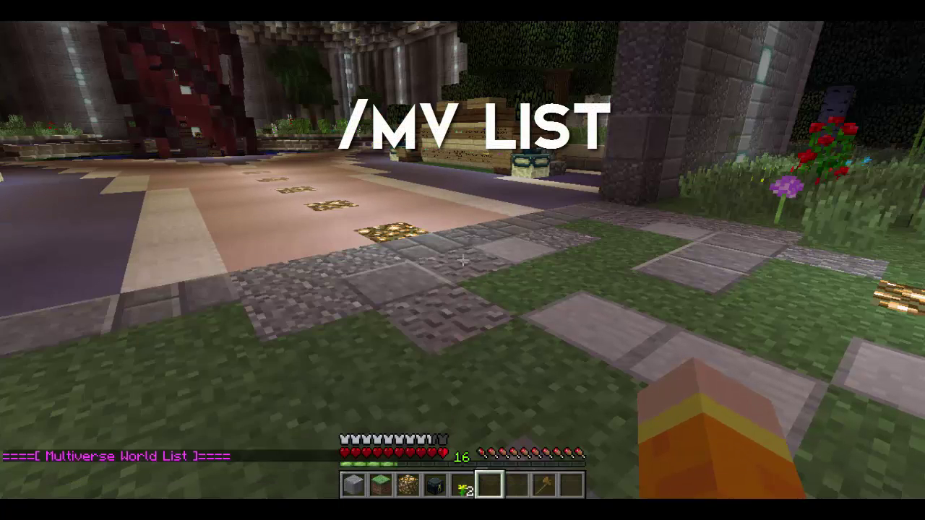
pyautogui.press('w')
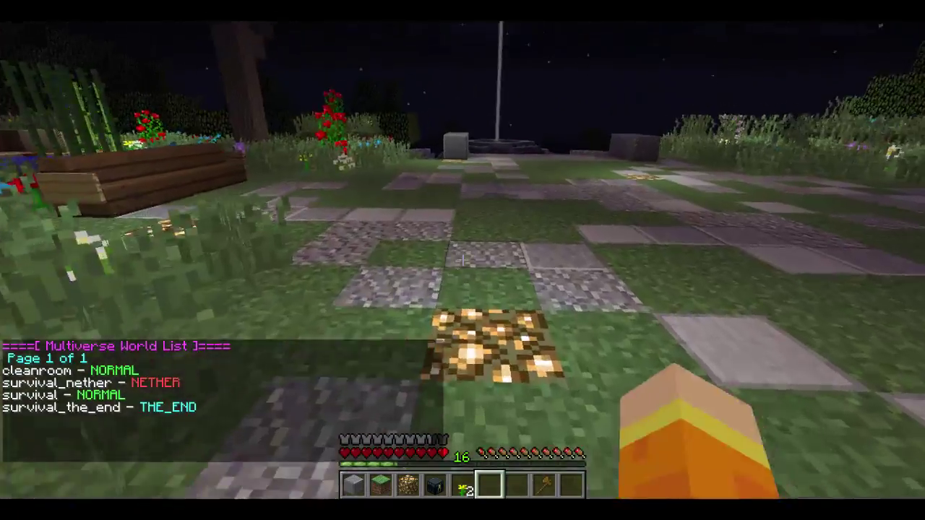
pyautogui.press('w')
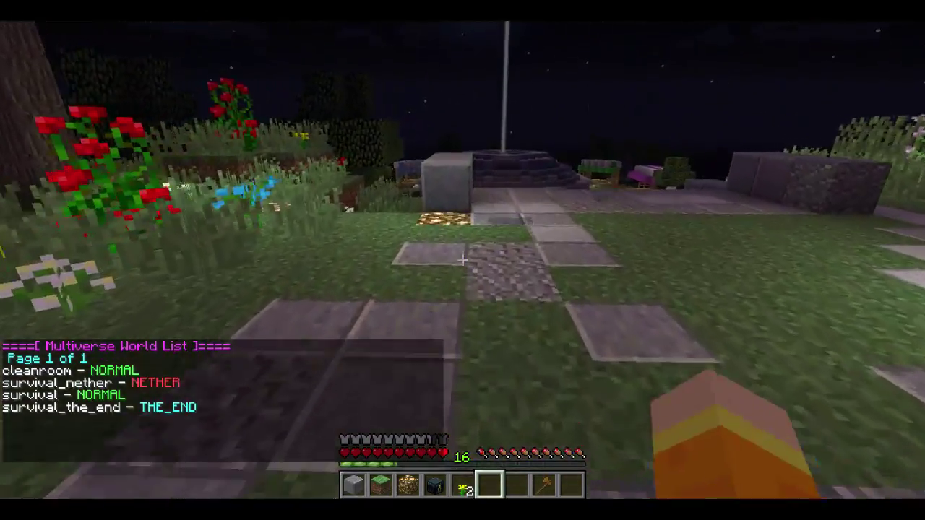
pyautogui.press('w')
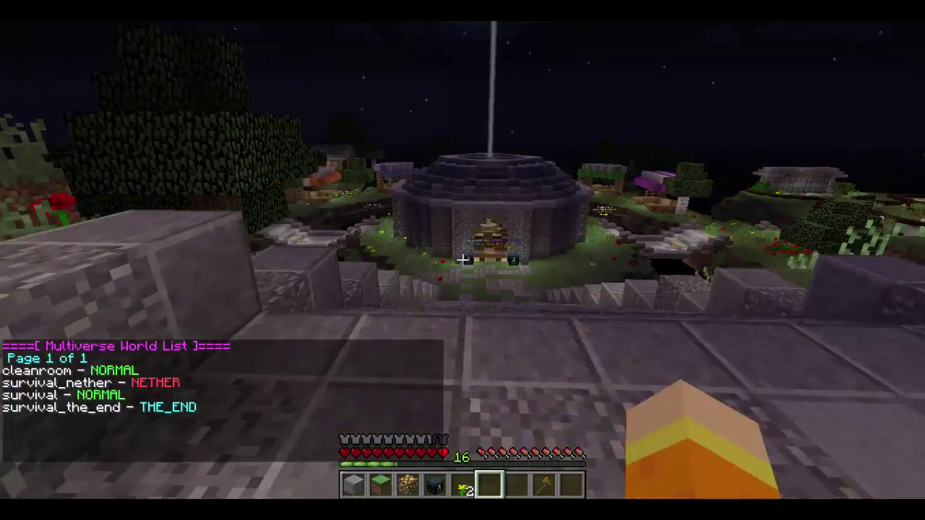
pyautogui.press('w')
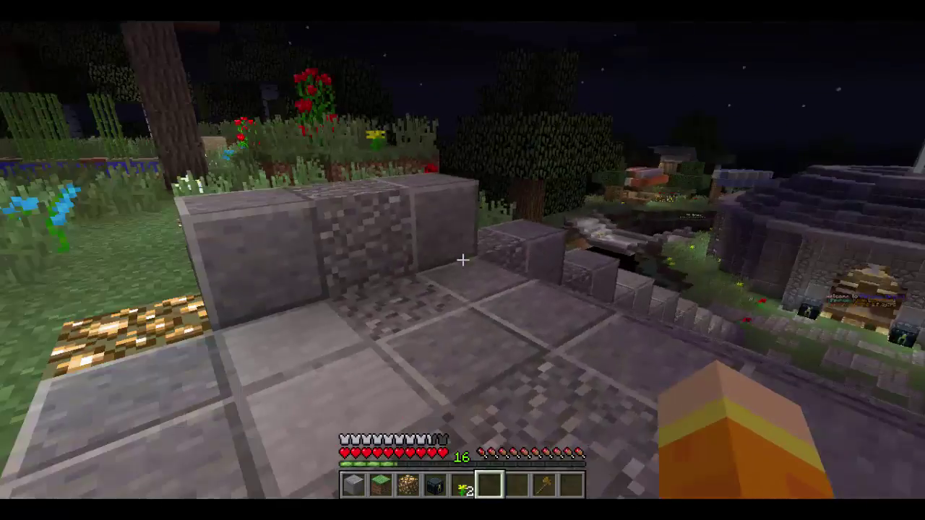
pyautogui.press('w')
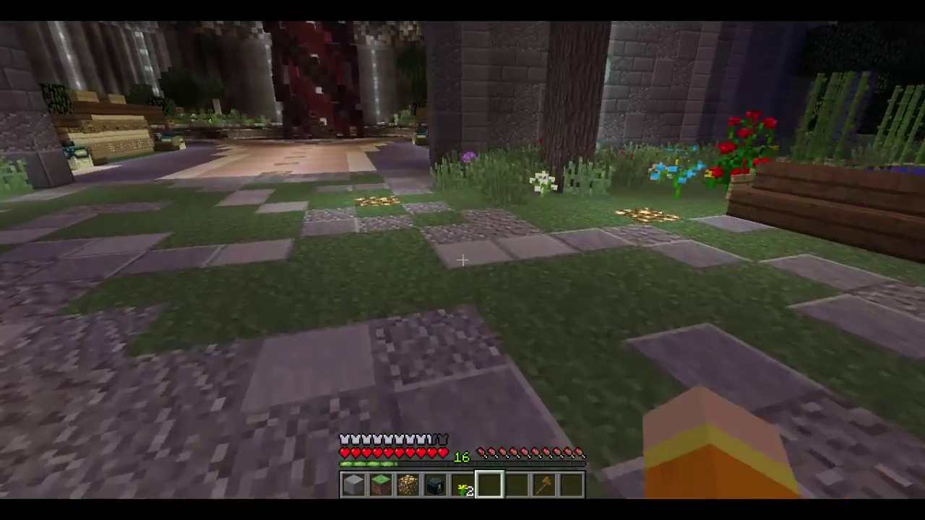
pyautogui.press('w')
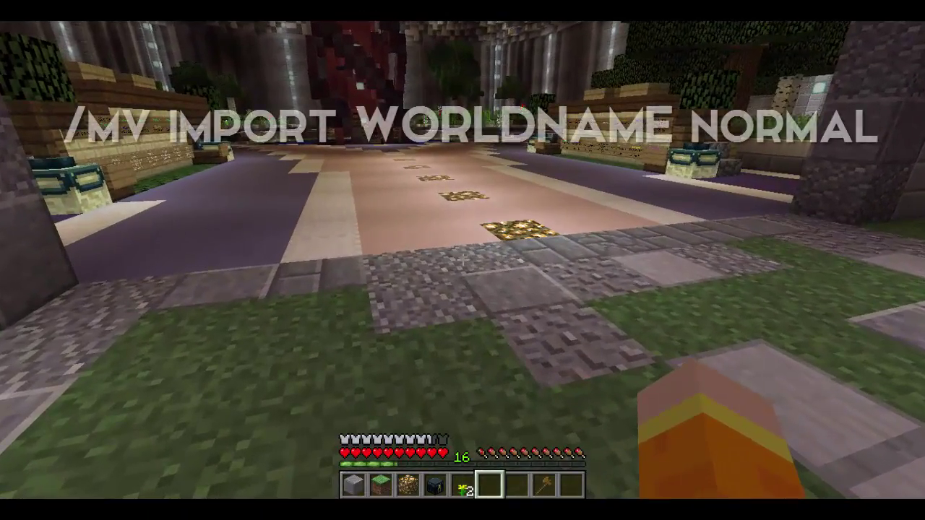
pyautogui.write('/mv import WORLDNAME')
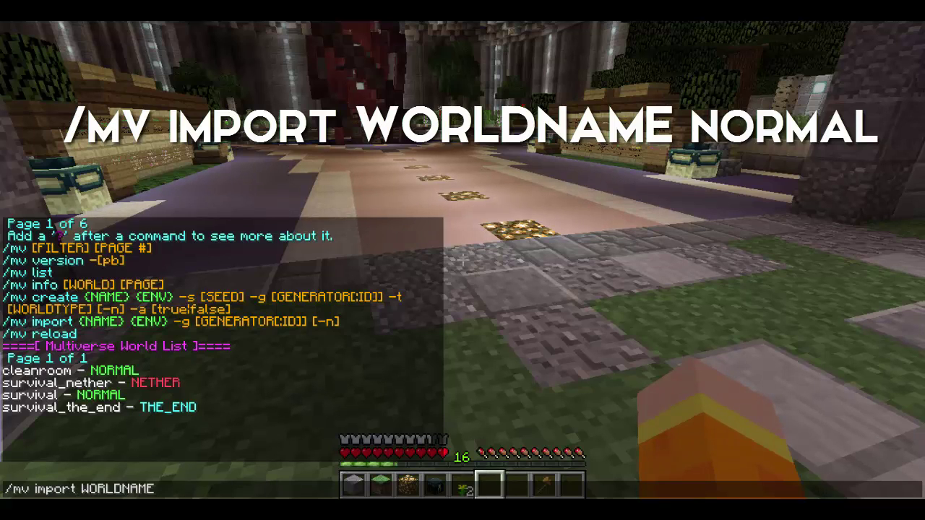
pyautogui.write(' normal')
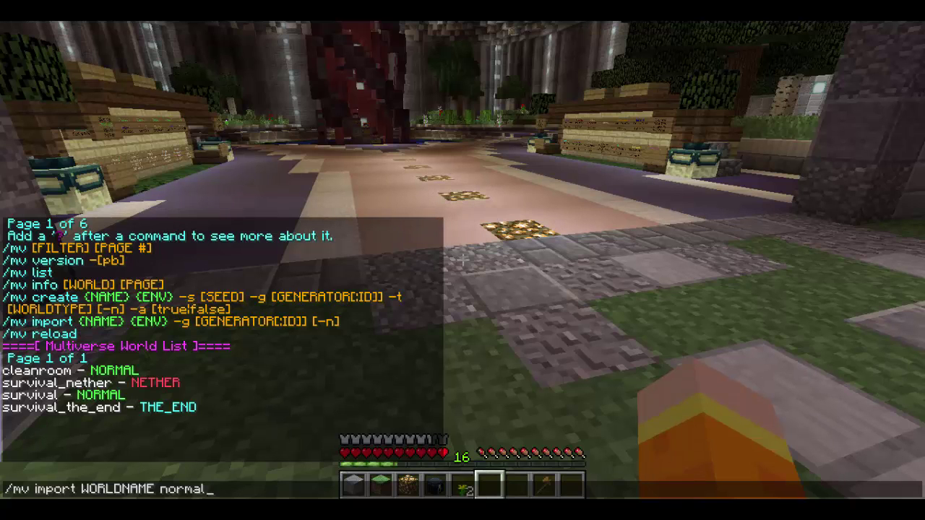
pyautogui.press('Escape')
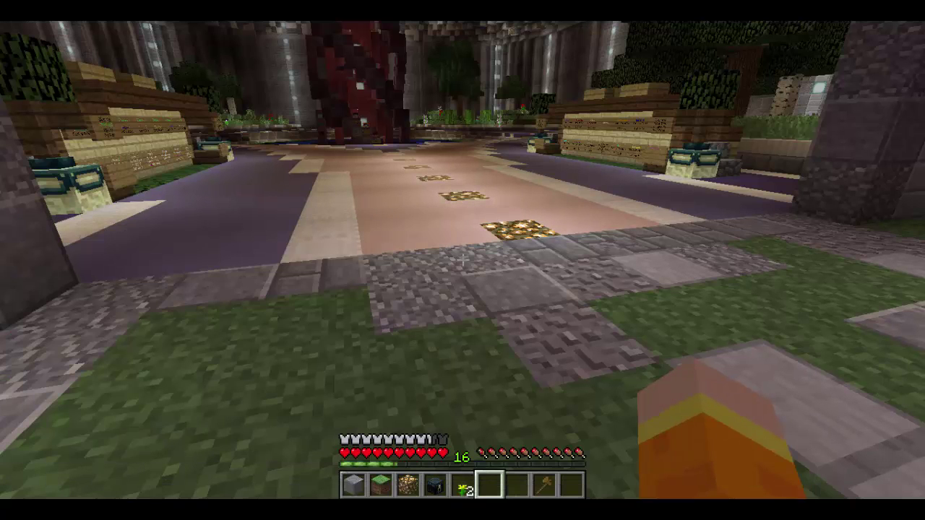
# Step: Create a new world named Hub with the normal environment using /mv create Hub normal
pyautogui.press('/')
pyautogui.write('mv create WORLDNAME normal')
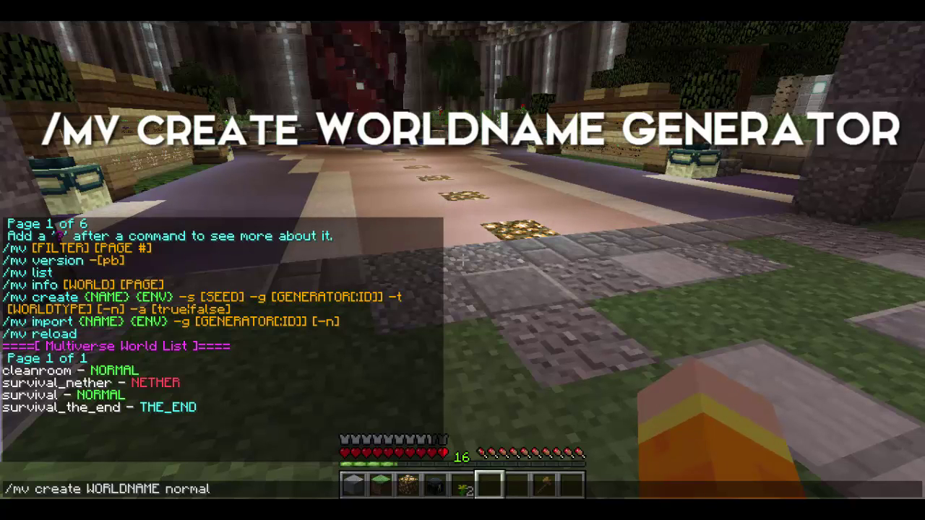
pyautogui.press('BackSpace')
pyautogui.press('BackSpace')
pyautogui.press('BackSpace')
pyautogui.press('BackSpace')
pyautogui.press('BackSpace')
pyautogui.press('BackSpace')
pyautogui.press('BackSpace')
pyautogui.press('BackSpace')
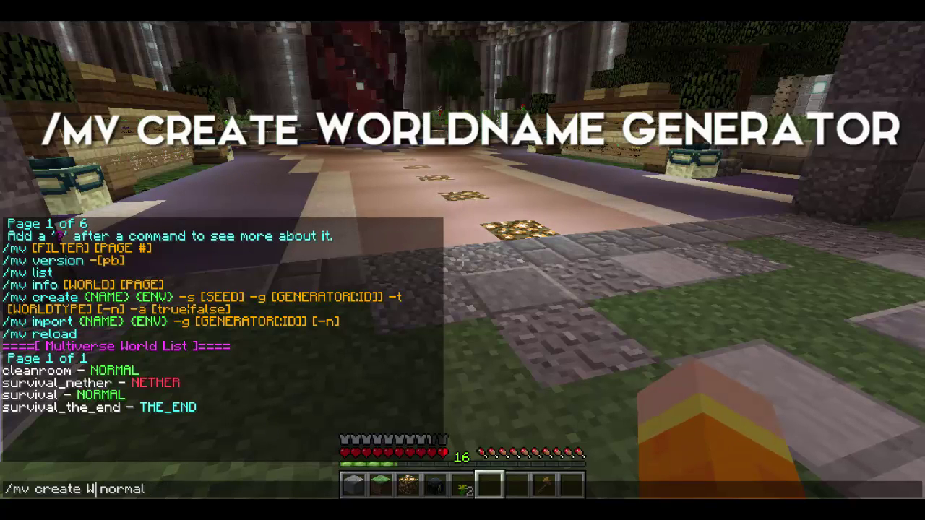
pyautogui.write('Hub')
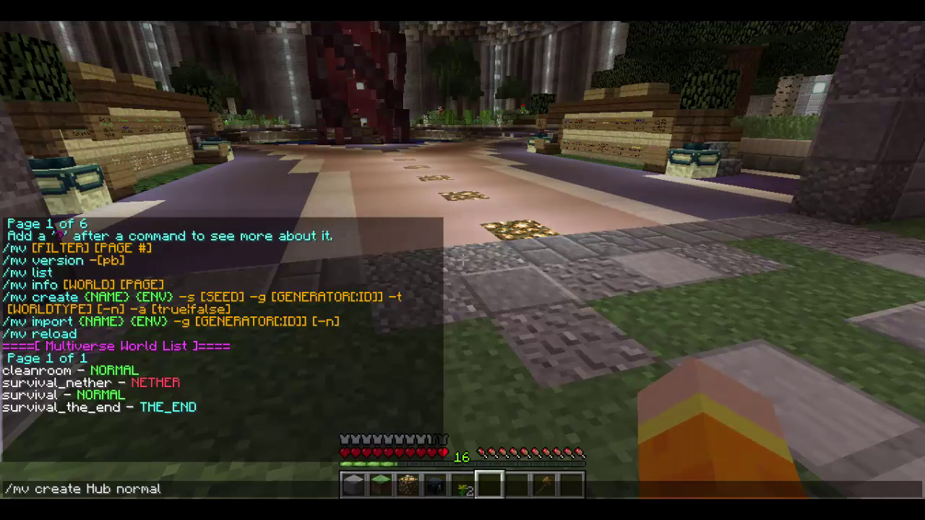
pyautogui.press('Return')
pyautogui.press('w')
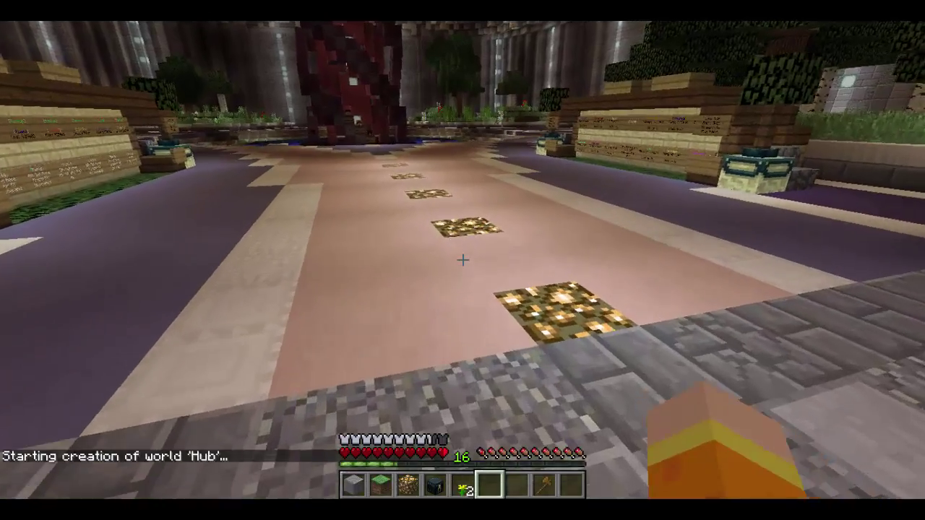
pyautogui.press('a')
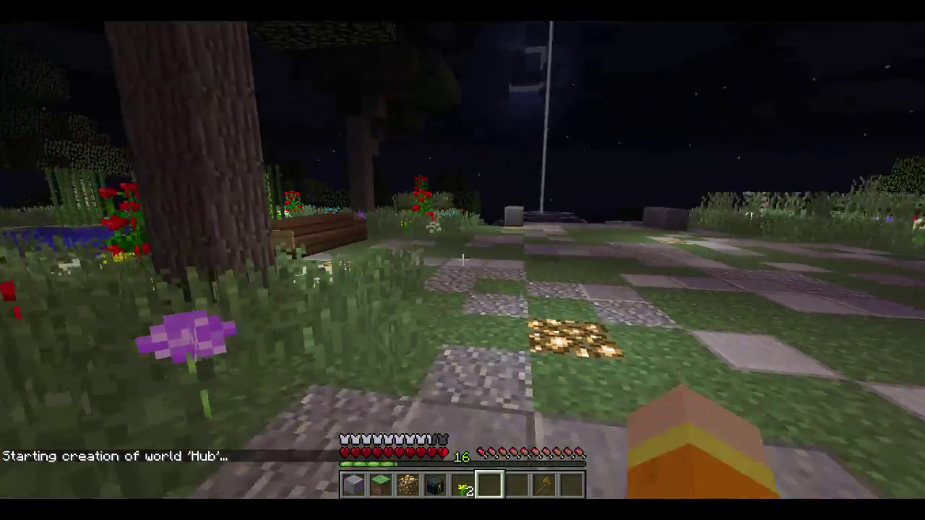
pyautogui.press('w')
pyautogui.press('w')
pyautogui.moveTo(463, 260)
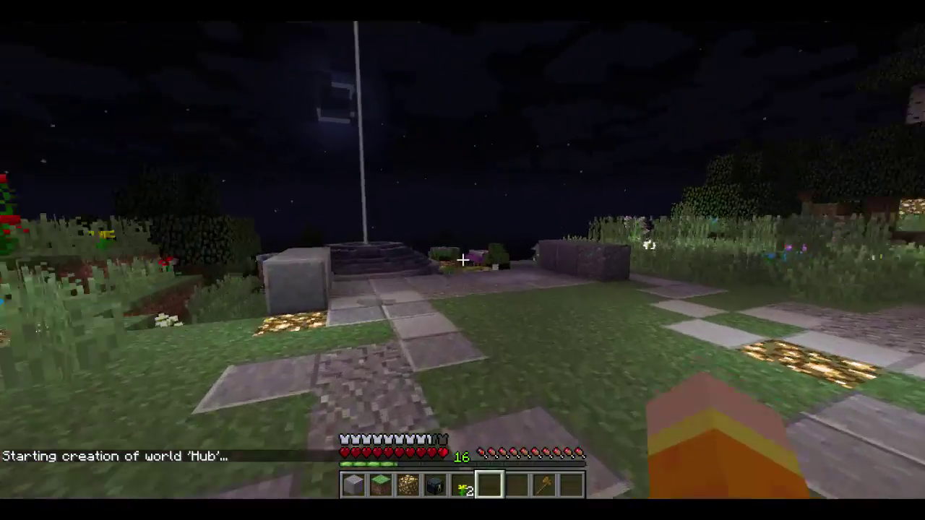
pyautogui.press('w')
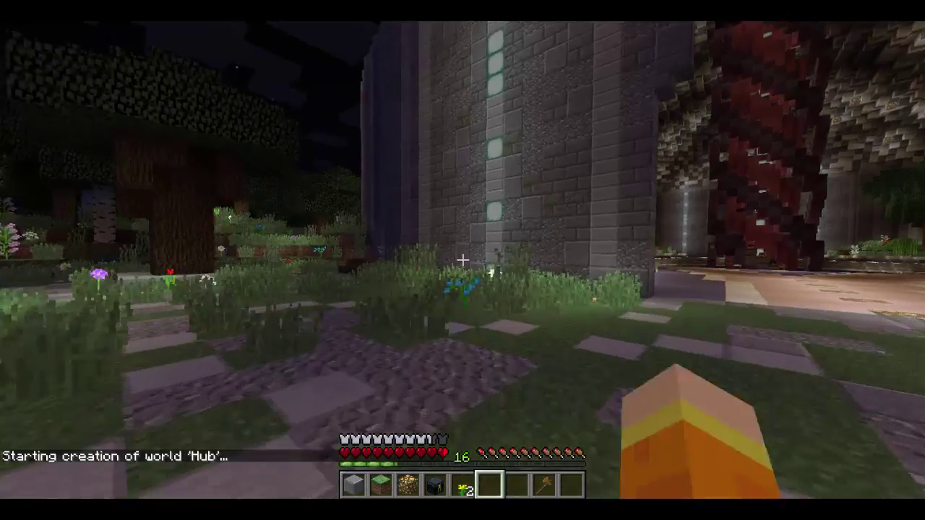
pyautogui.press('w')
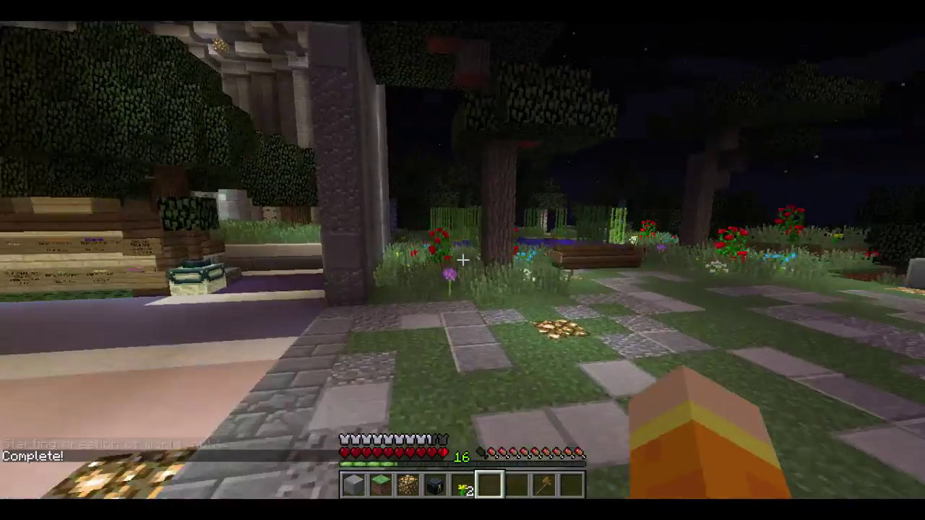
# Step: List the Multiverse worlds again with /mv list to check for the Hub world
pyautogui.press('/')
pyautogui.write('mv lis')
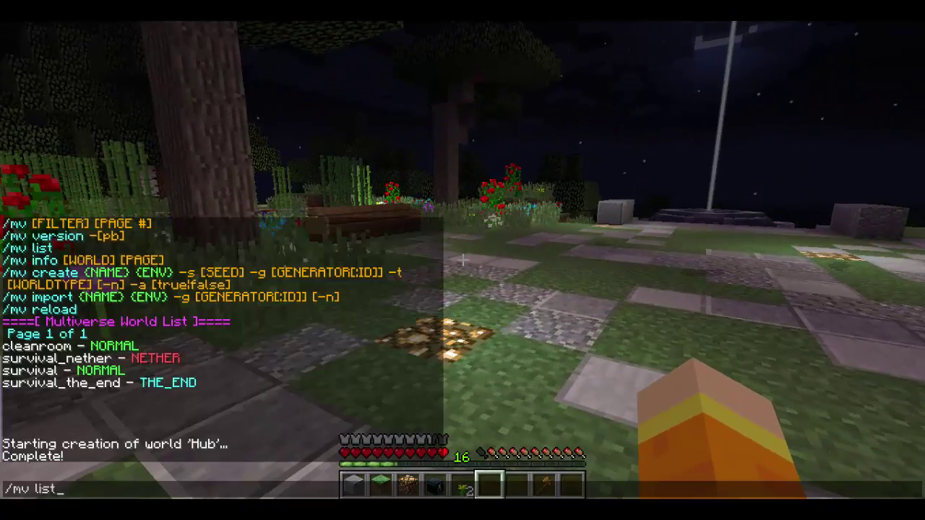
pyautogui.write('t')
pyautogui.press('Return')
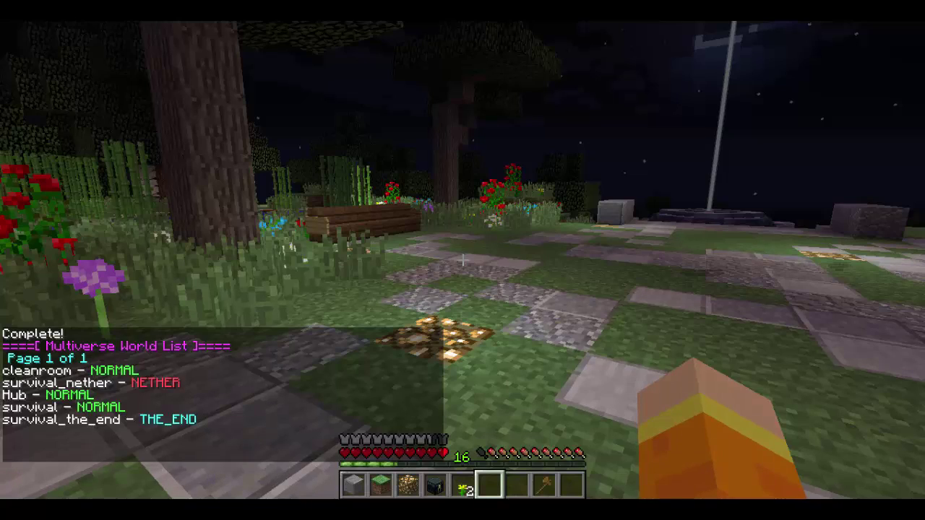
# Step: Teleport to the Hub world with /mvtp Hub
pyautogui.press('/')
pyautogui.write('mvtp Hub')
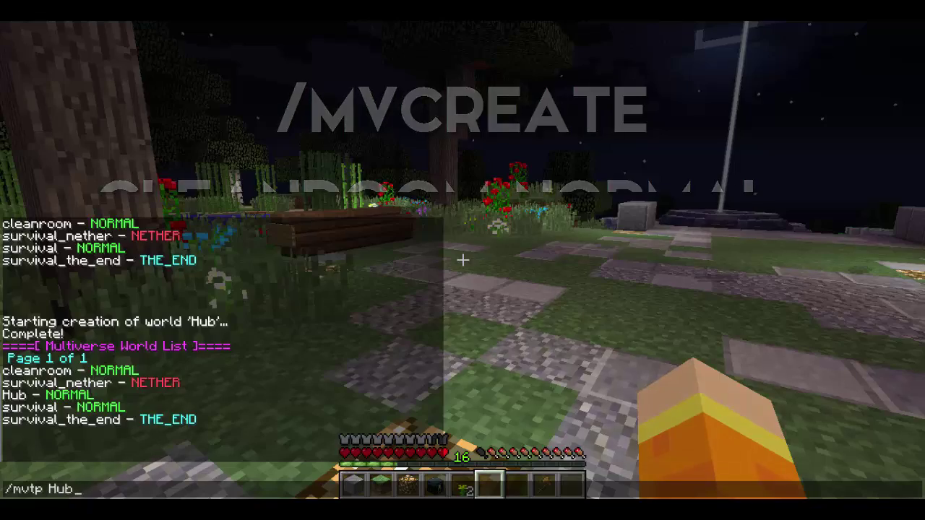
pyautogui.press('Return')
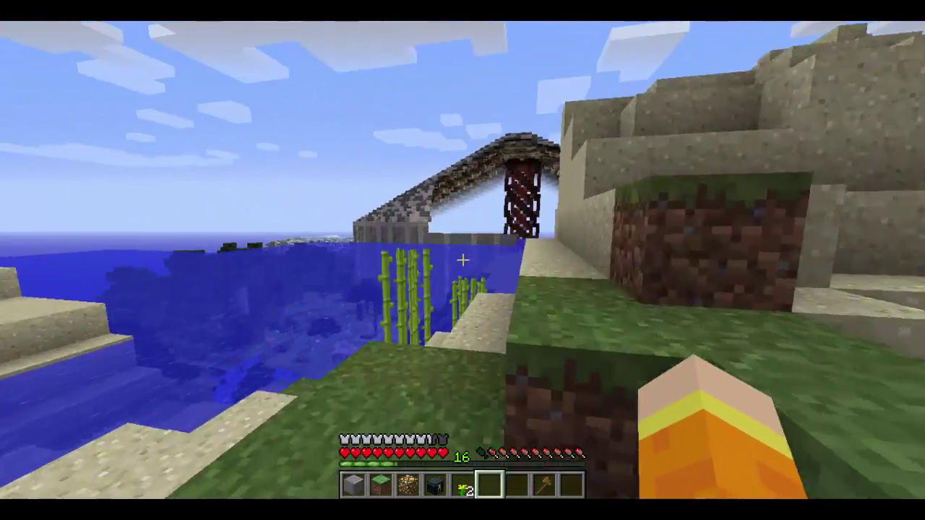
# Step: Walk around the Hub world to examine its generated terrain
pyautogui.press('w')
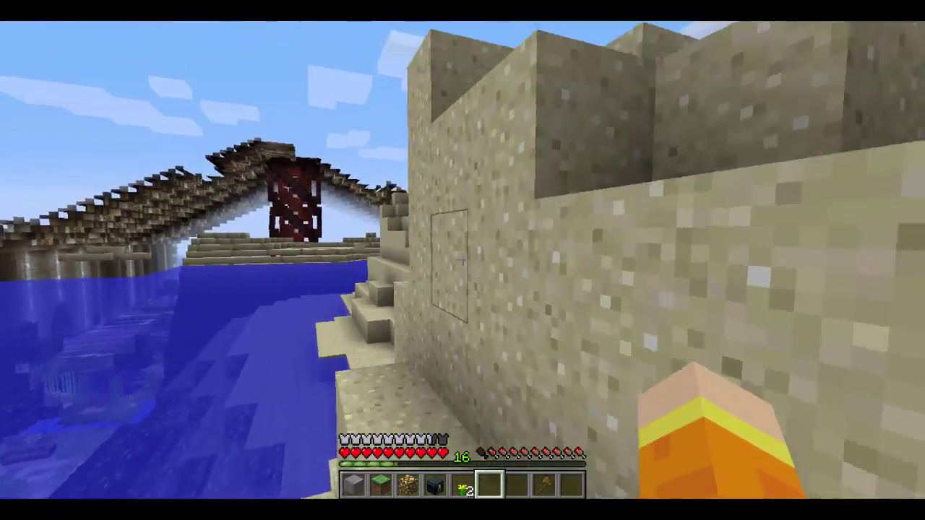
pyautogui.press('s')
pyautogui.press('space')
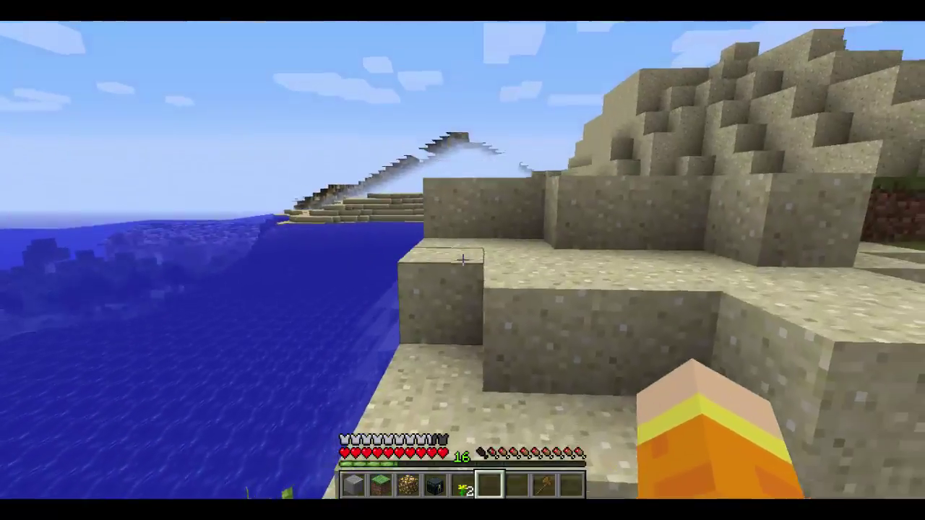
pyautogui.press('w')
pyautogui.press('w')
pyautogui.press('space')
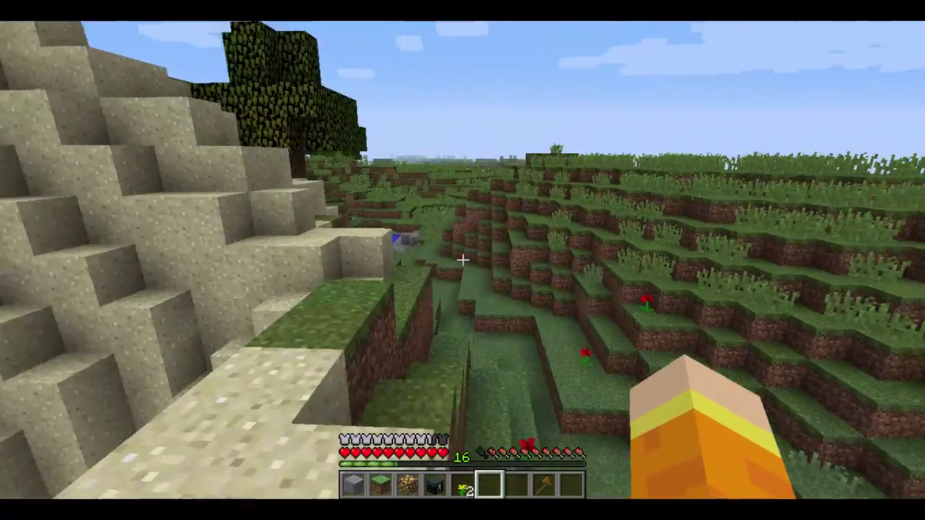
pyautogui.press('w')
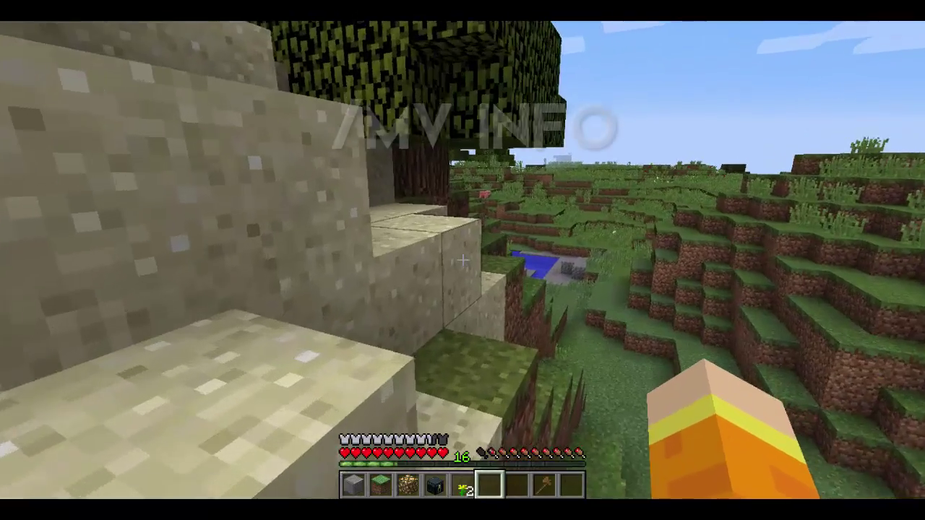
# Step: Show the Hub world's general information with /mv info and read it in the chat history
pyautogui.press('/')
pyautogui.write('mv info')
pyautogui.press('Return')
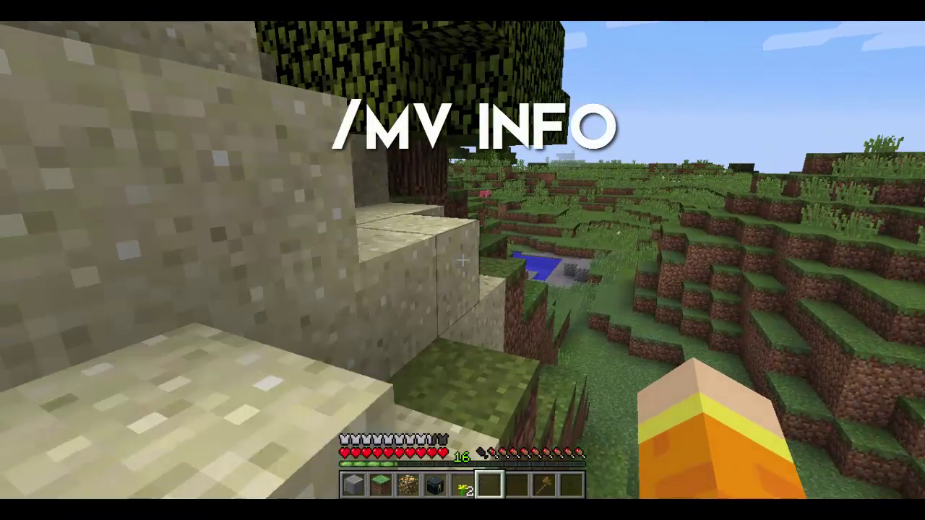
pyautogui.press('w')
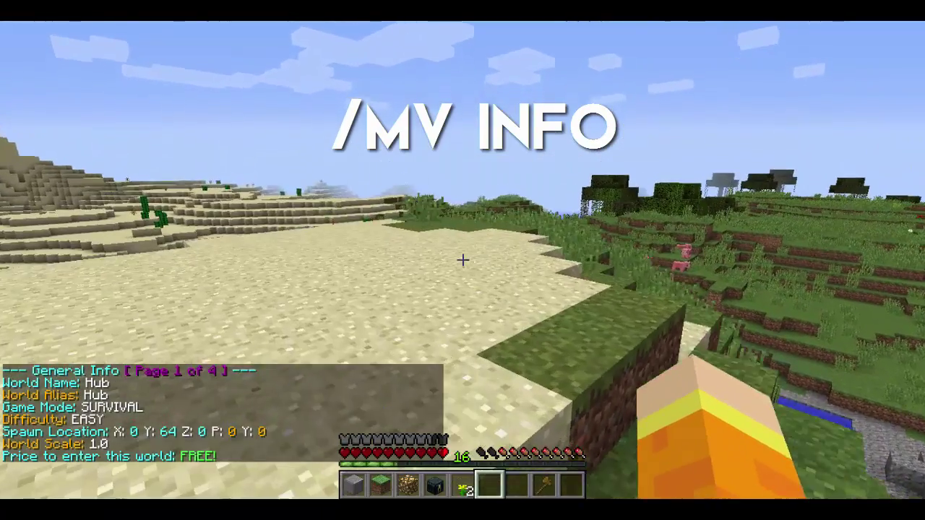
pyautogui.press('t')
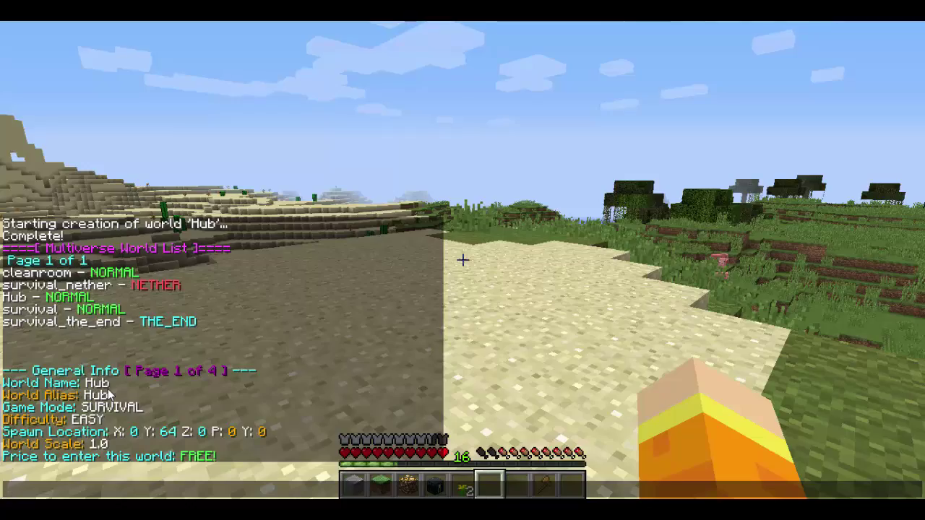
pyautogui.press('Escape')
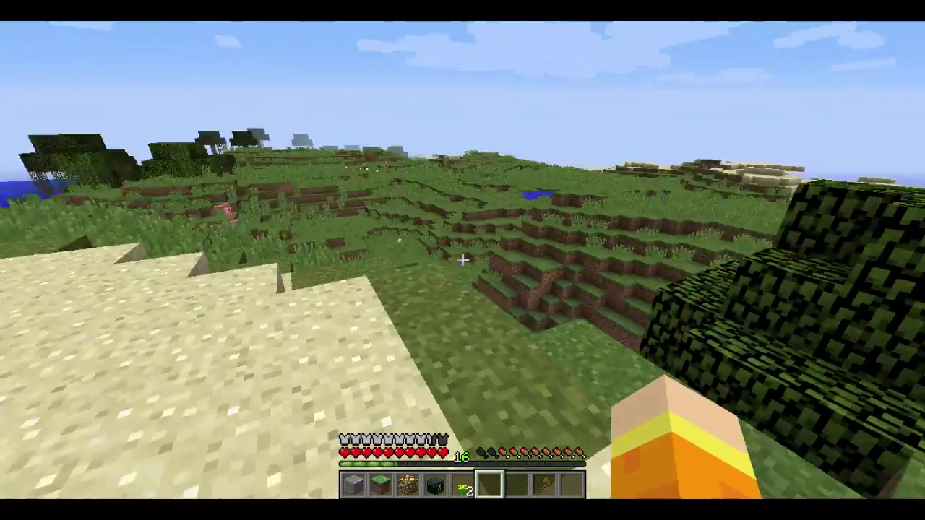
# Step: Explore the Hub world's hills, shoreline and desert on foot to examine the generated landscape
pyautogui.press('w')
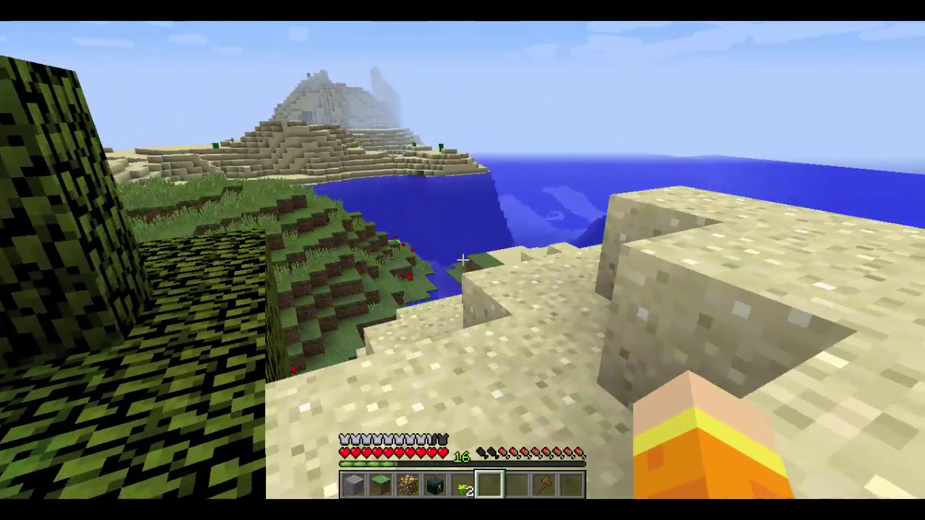
pyautogui.press('w')
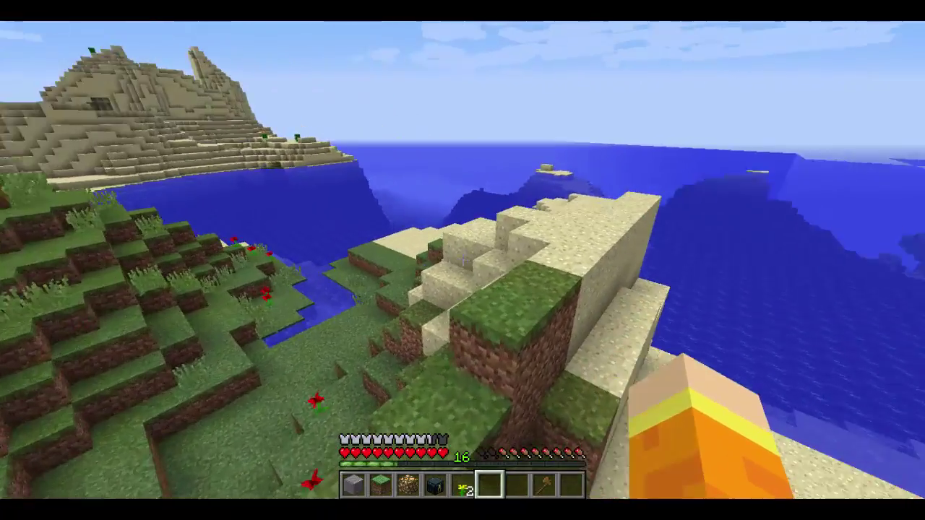
pyautogui.press('w')
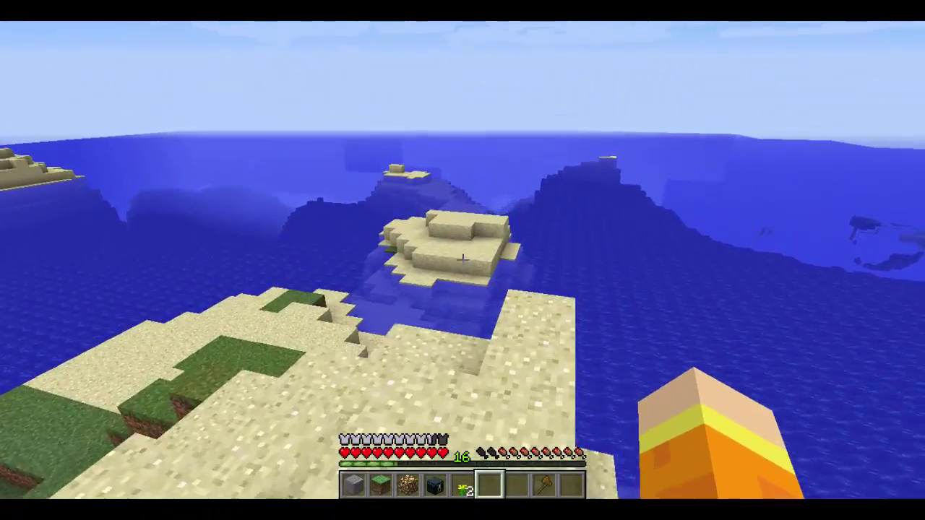
pyautogui.press('w')
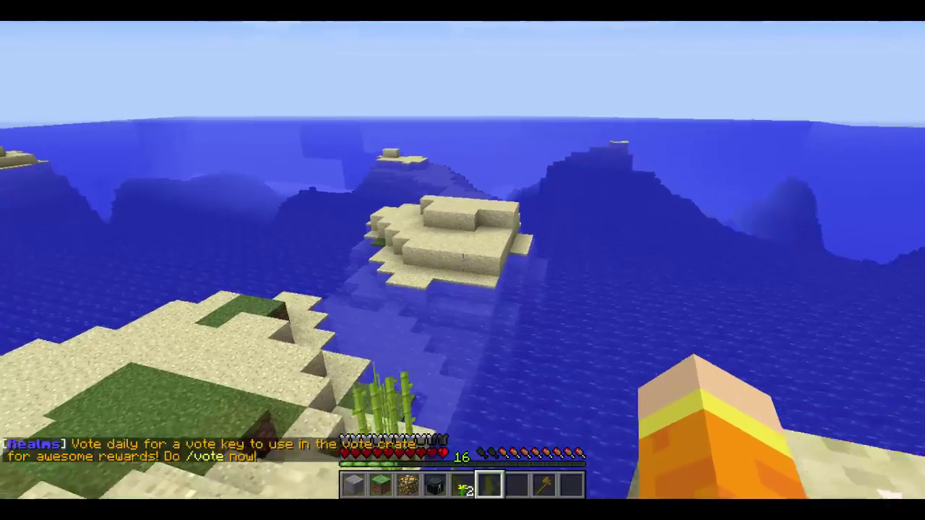
pyautogui.press('w')
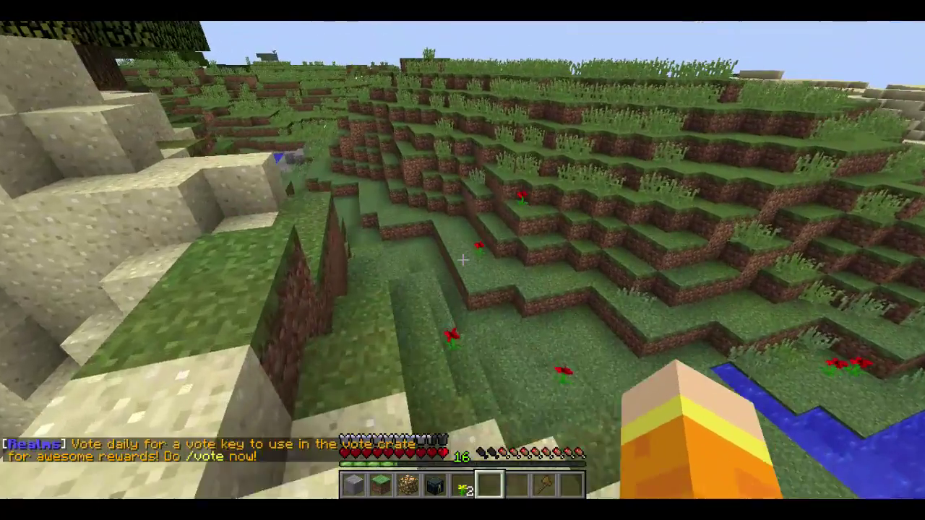
pyautogui.press('w')
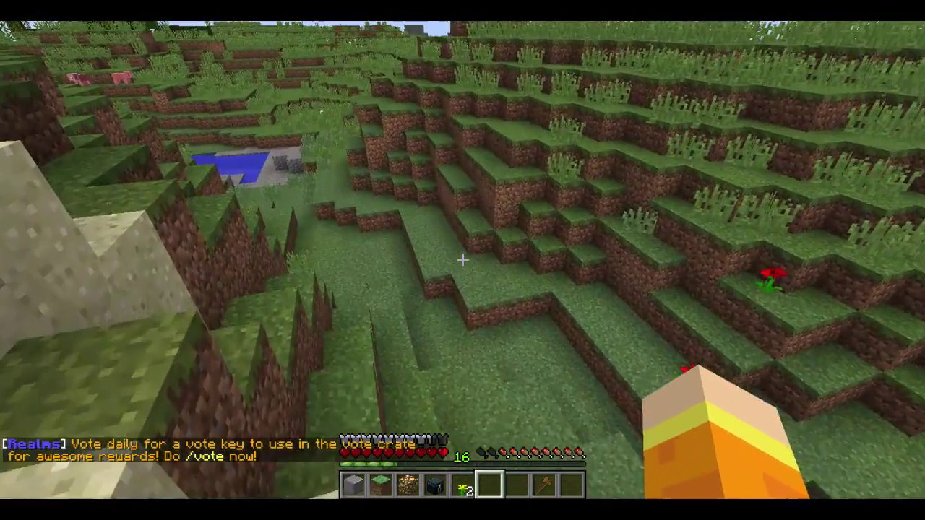
pyautogui.press('w')
pyautogui.press('space')
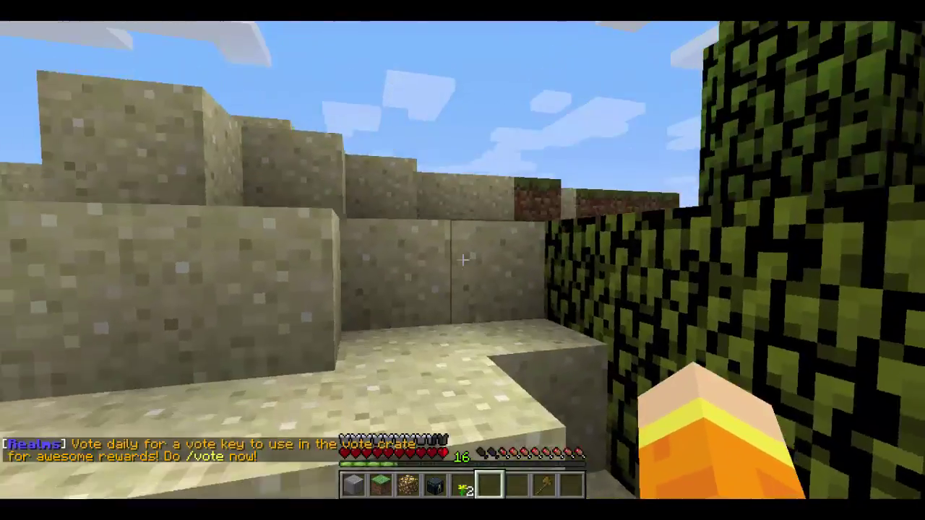
pyautogui.press('w')
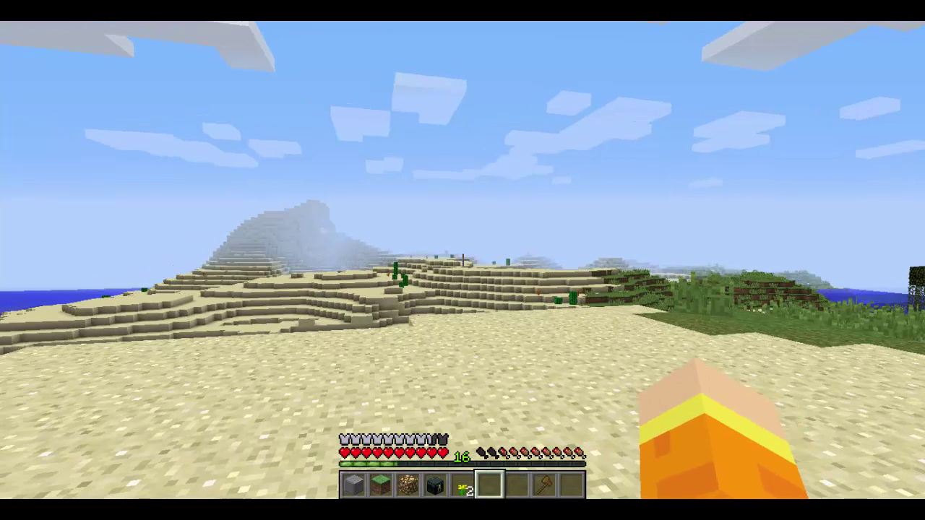
# Step: Switch to Chrome and open the CleanroomGenerator plugin page on dev.bukkit.org in a new tab, at its usage examples
pyautogui.press('t')
pyautogui.hotkey('alt', 'Tab')
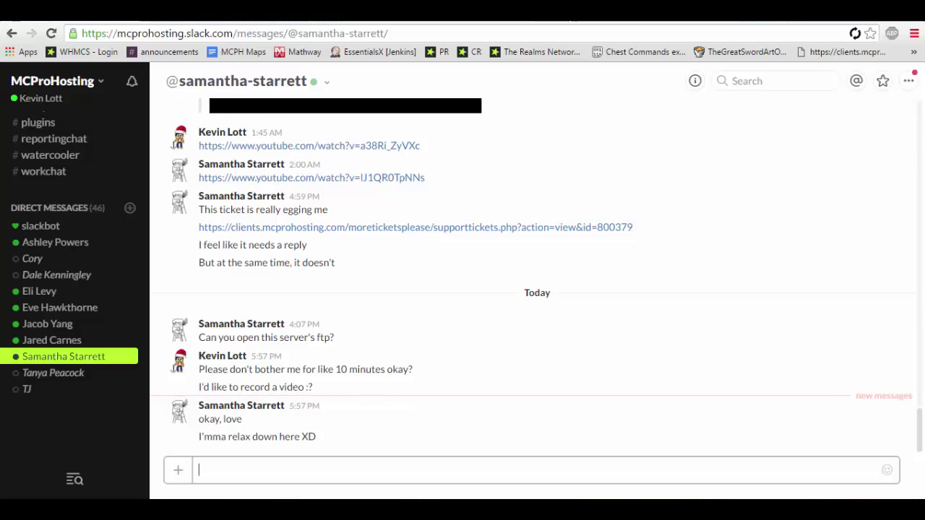
pyautogui.hotkey('ctrl', 't')
pyautogui.write('c')
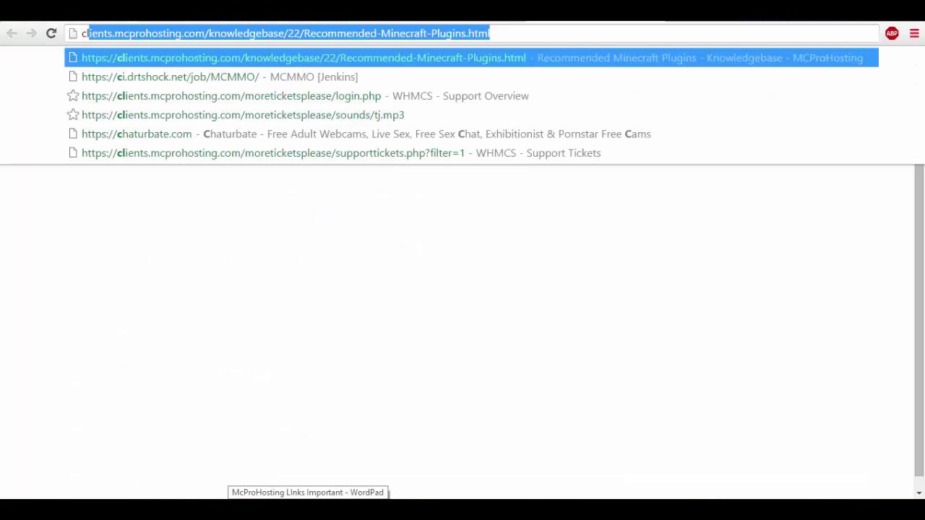
pyautogui.write('leanroomgen')
pyautogui.press('Down')
pyautogui.press('Down')
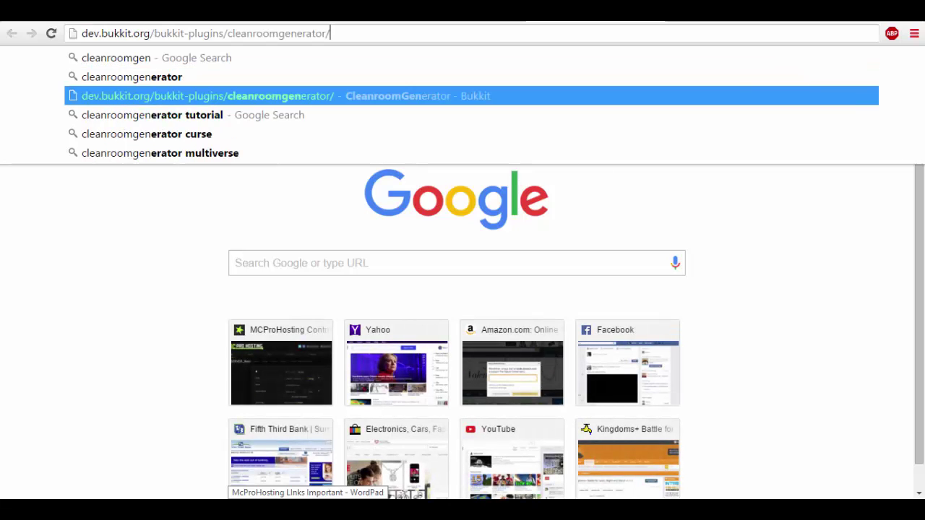
pyautogui.press('Return')
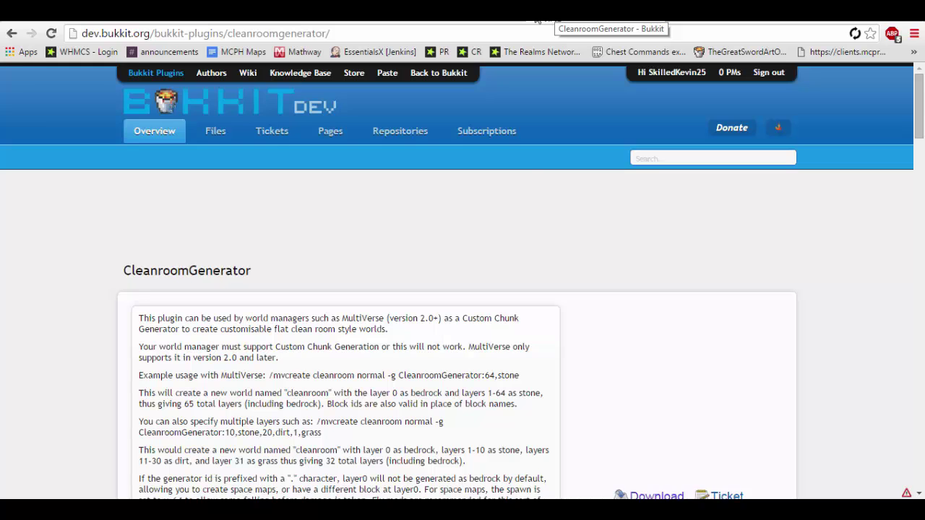
pyautogui.scroll(-3, 477, 315)
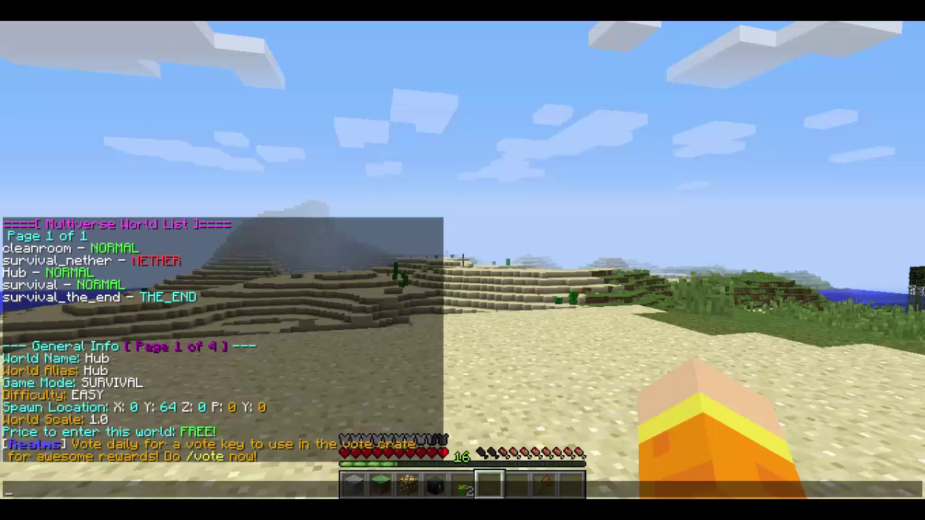
# Step: Return to Minecraft, teleport to the cleanroom world with /mvtp cleanroom and set creative game mode with /gmc
pyautogui.press('Escape')
pyautogui.write('/mvtp cleanroom')
pyautogui.press('Return')
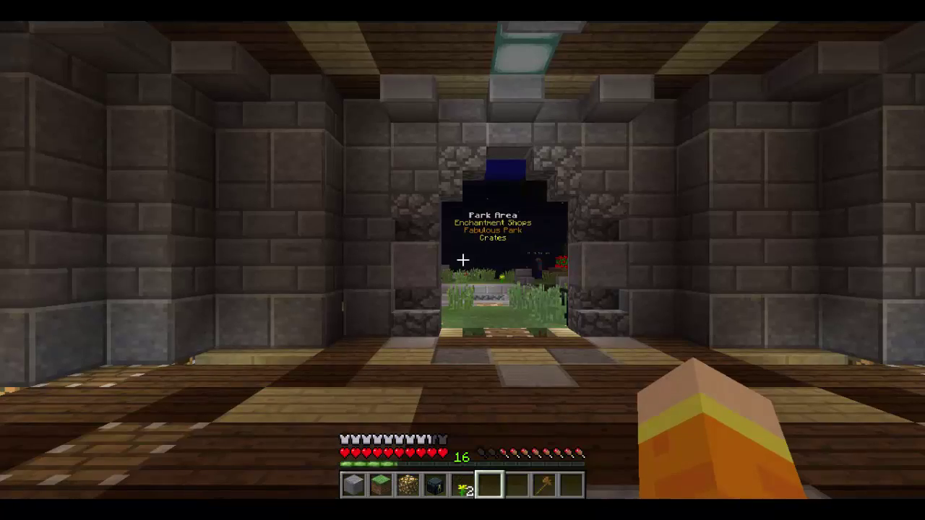
pyautogui.write('/gmc')
pyautogui.press('Return')
# Step: Fly out over the cleanroom world's park and islands to examine what is built there
pyautogui.press('w')
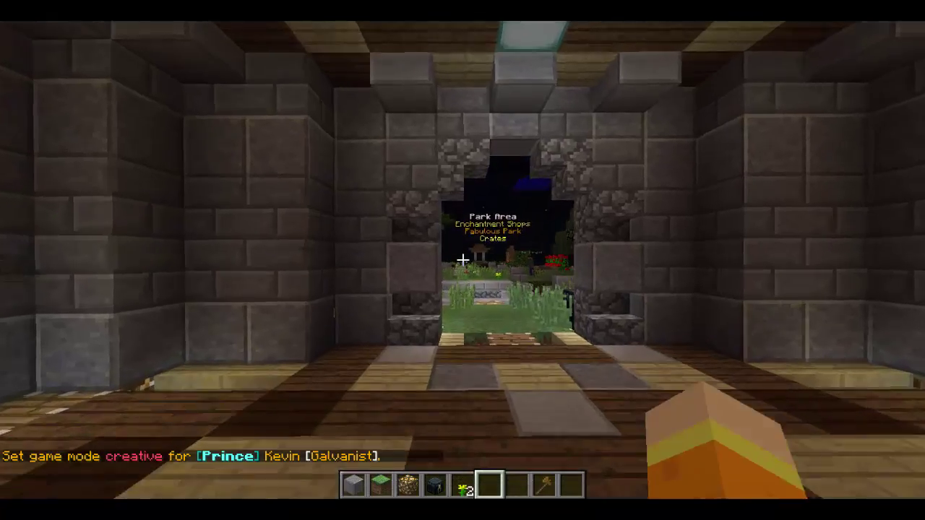
pyautogui.press('w')
pyautogui.press('space')
pyautogui.press('space')
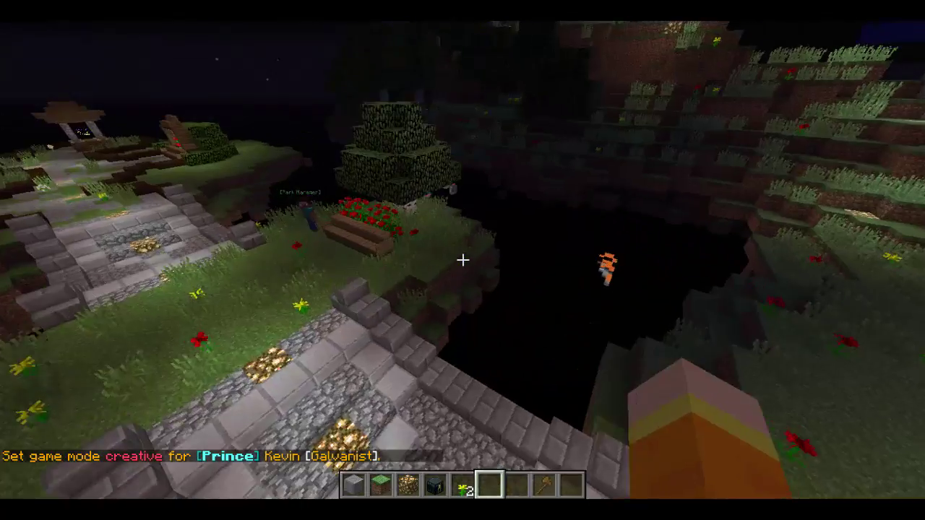
pyautogui.press('w')
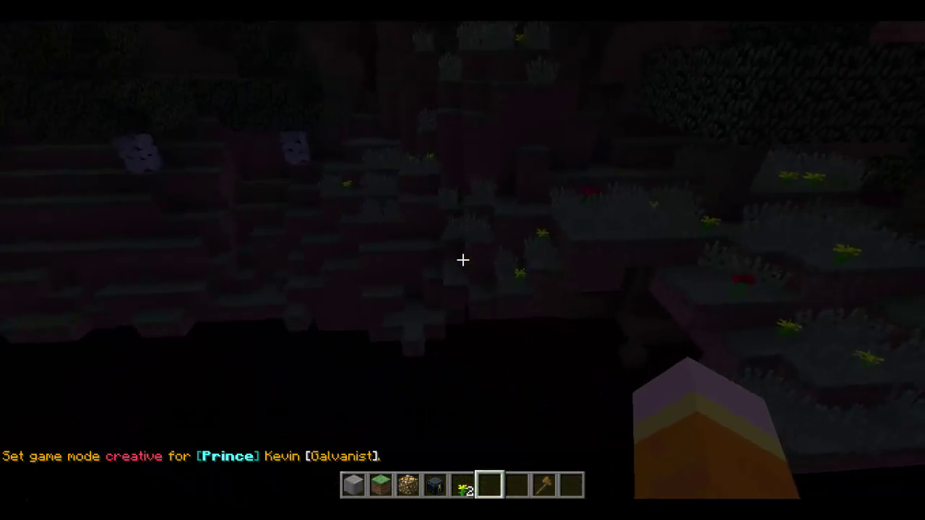
pyautogui.press('w')
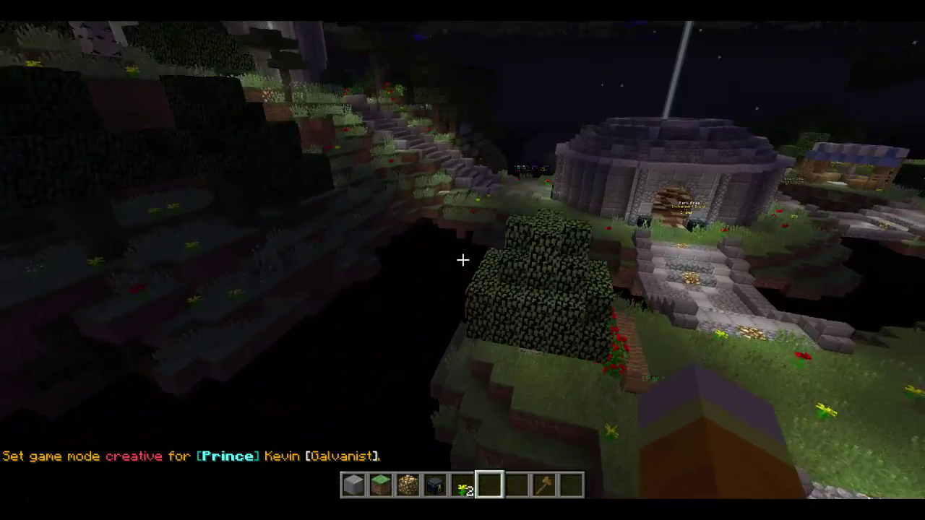
pyautogui.press('w')
pyautogui.press('space')
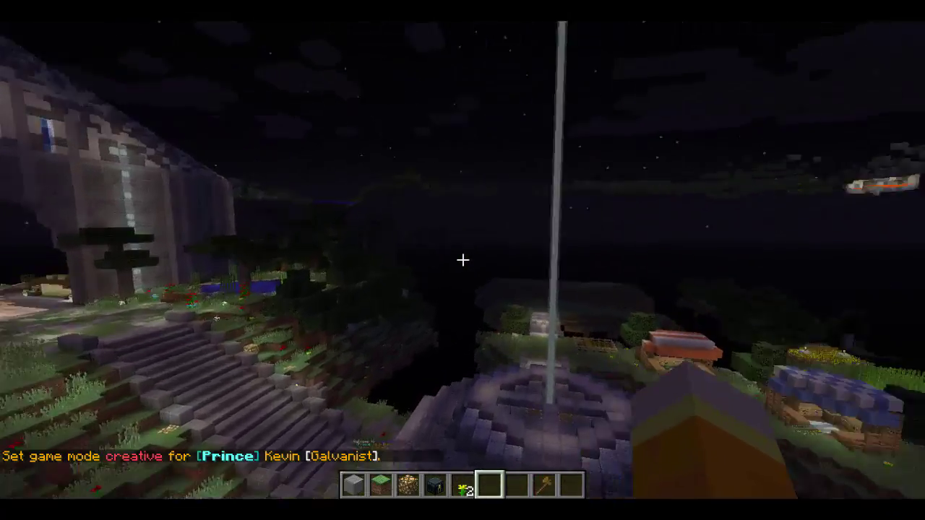
pyautogui.press('w')
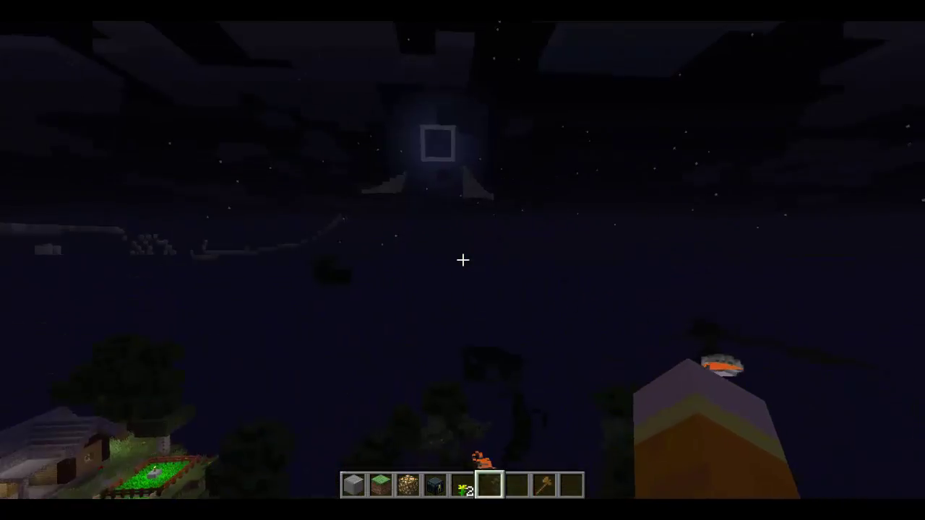
pyautogui.press('w')
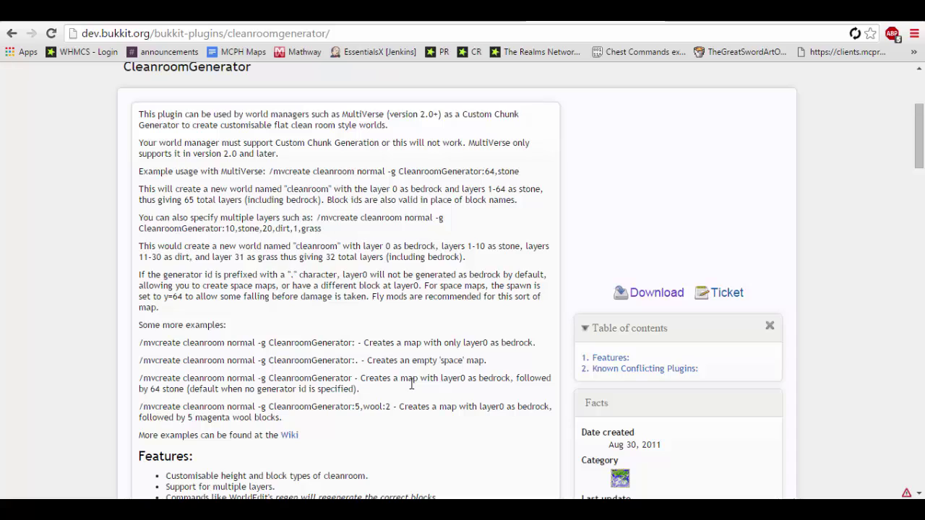
# Step: Copy the example command /mvcreate cleanroom normal -g CleanroomGenerator:5,wool:2 from the plugin page and return to Minecraft
pyautogui.moveTo(389, 407); pyautogui.dragTo(130, 405)
pyautogui.hotkey('ctrl', 'c')
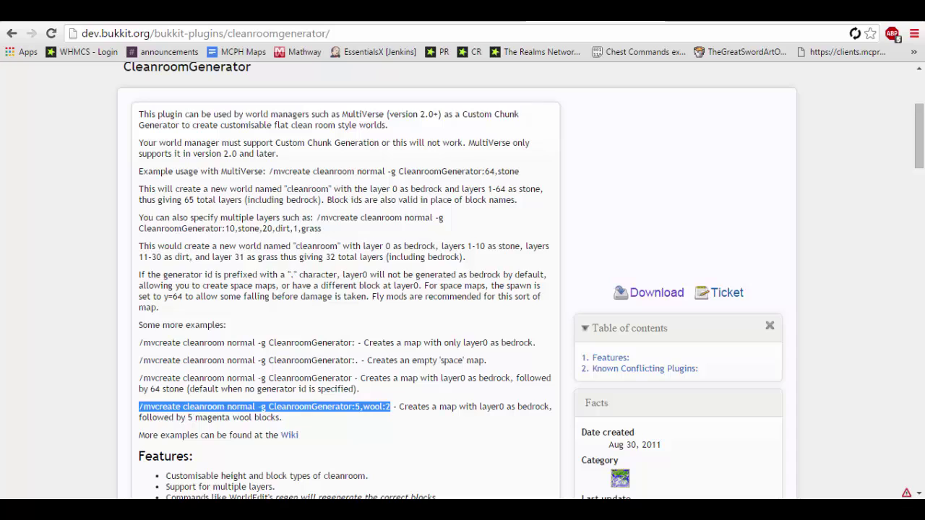
pyautogui.hotkey('alt', 'Tab')
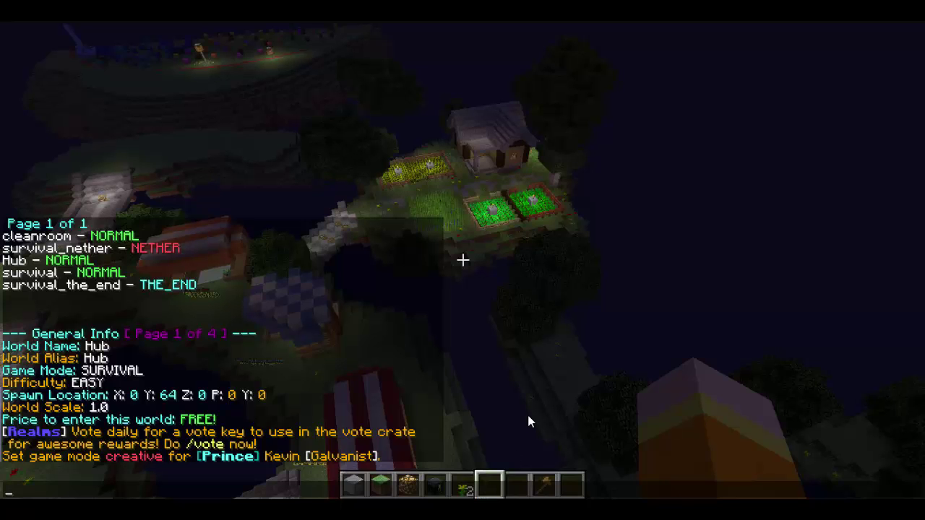
# Step: Create a second flat world from the copied command, run as /mvcreate cleanroom2 normal -g CleanroomGenerator:5,wool:2
pyautogui.hotkey('ctrl', 'v')
pyautogui.press('Left')
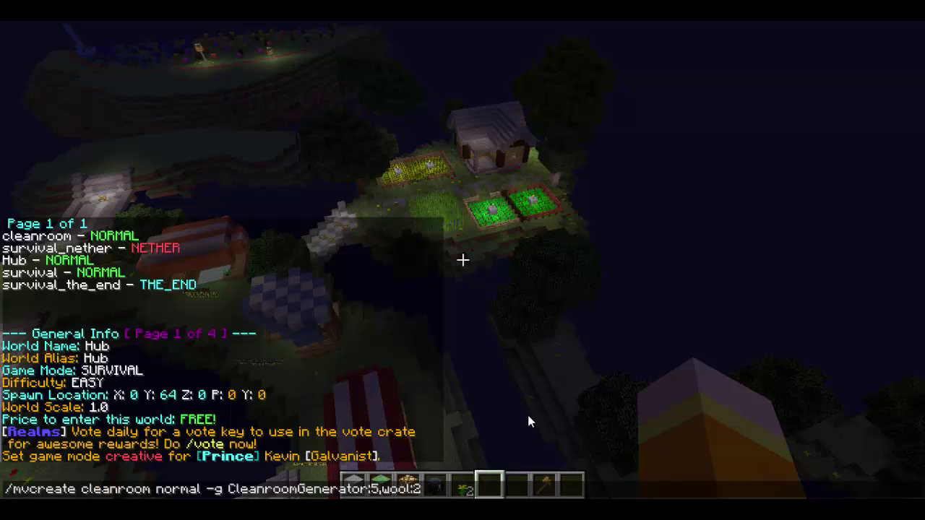
pyautogui.write('2')
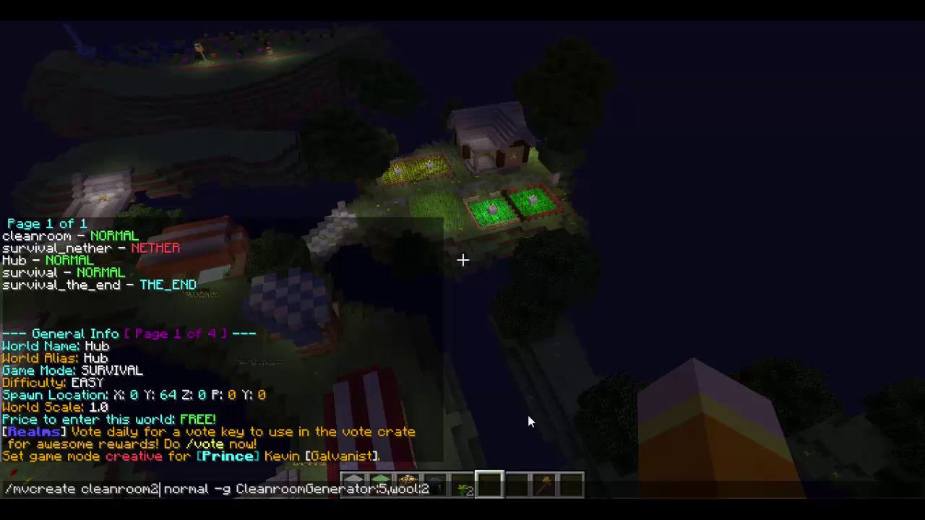
pyautogui.press('BackSpace')
pyautogui.write('2')
pyautogui.press('Return')
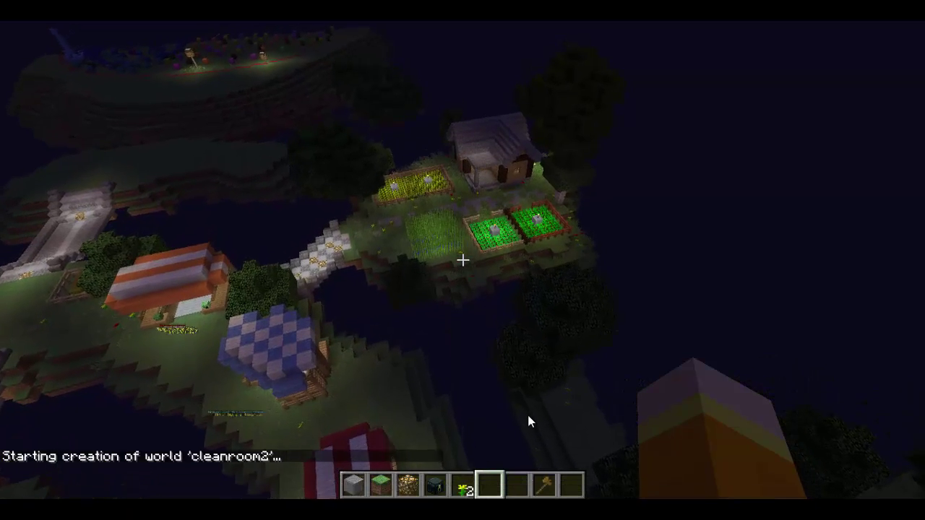
# Step: Teleport to the new world with /mvtp cleanroom2 and set the game mode to creative
pyautogui.press('/')
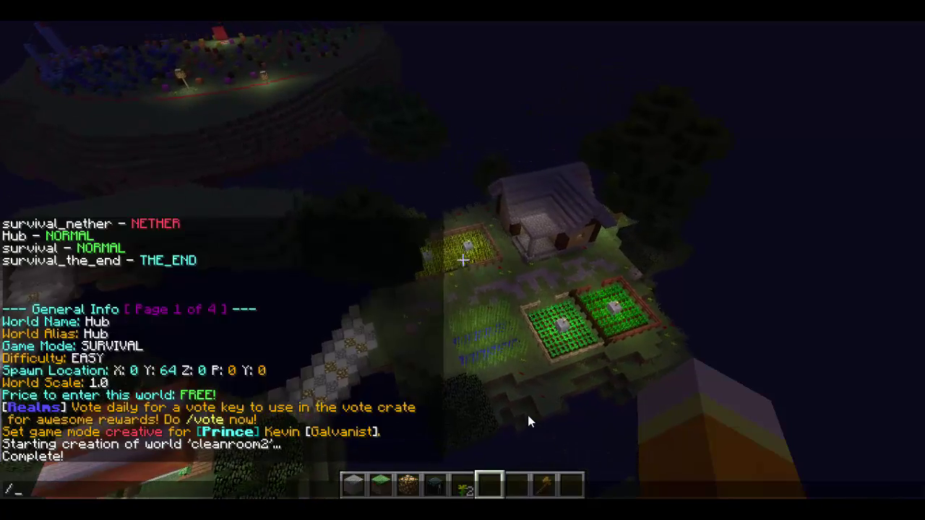
pyautogui.write('mvtp cleanroom2')
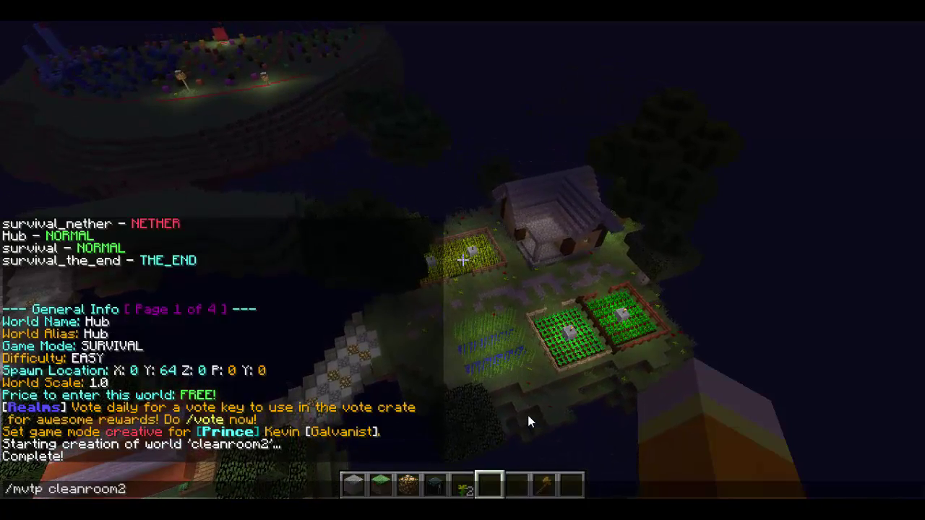
pyautogui.press('Return')
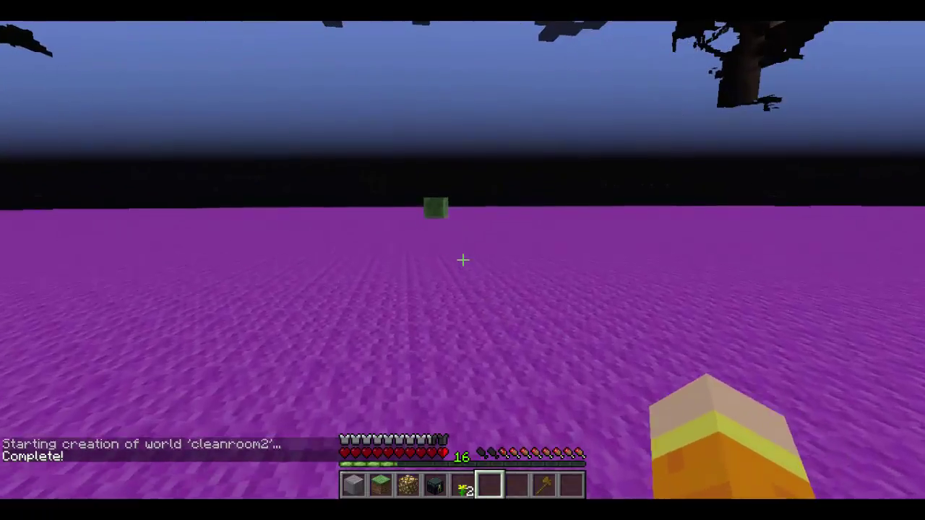
pyautogui.write('/gm')
pyautogui.press('Return')
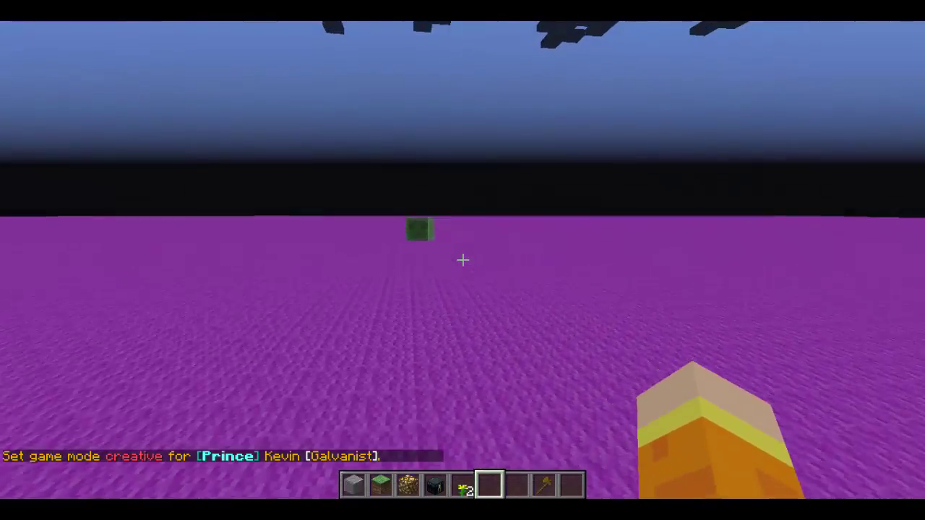
# Step: Dig a hole through the magenta wool layers down to bedrock and fly back up above the surface
pyautogui.press('space')
pyautogui.press('space')
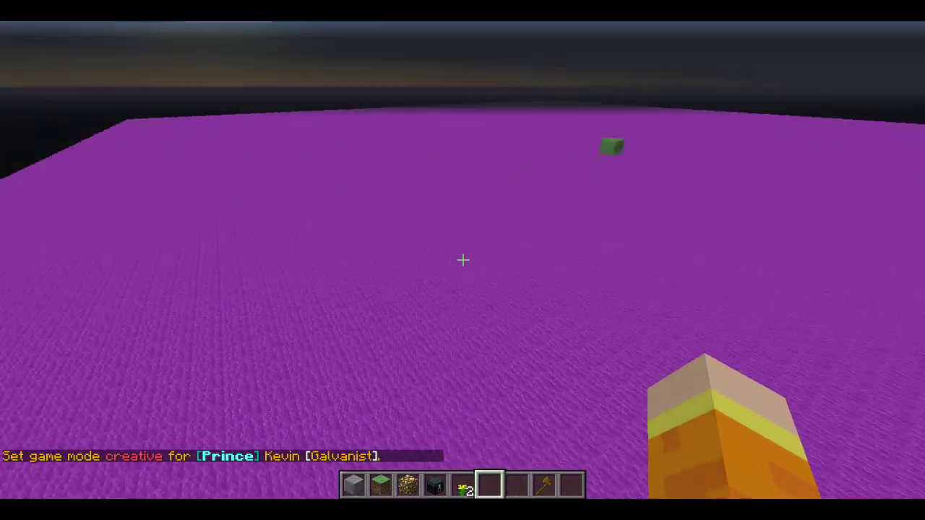
pyautogui.click(463, 260)
pyautogui.click(462, 260)
pyautogui.click(462, 260)
pyautogui.click(463, 260)
pyautogui.click(463, 260)
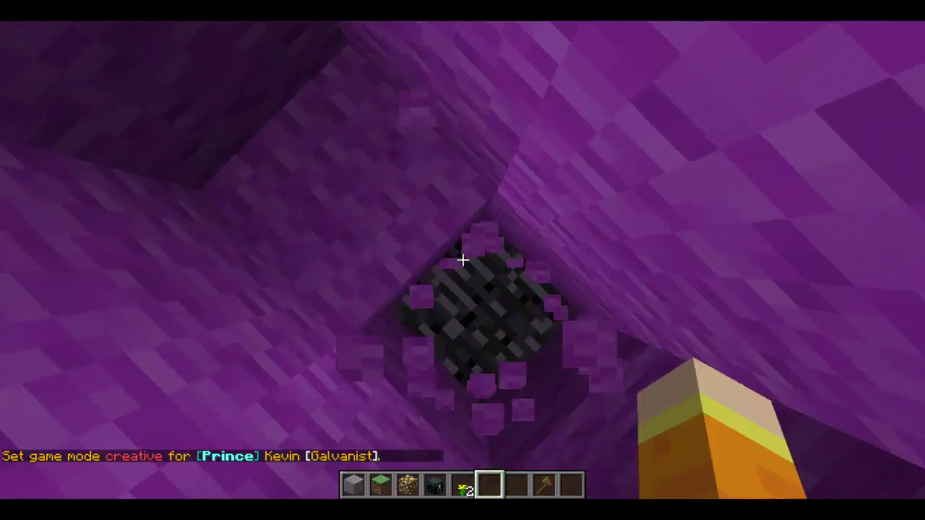
pyautogui.click(463, 261)
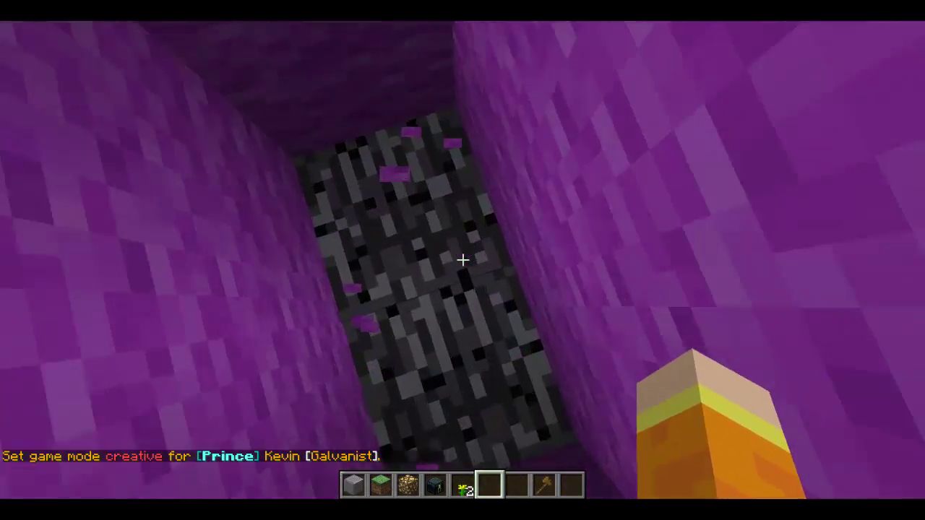
pyautogui.press('space')
pyautogui.click(463, 261)
pyautogui.press('space')
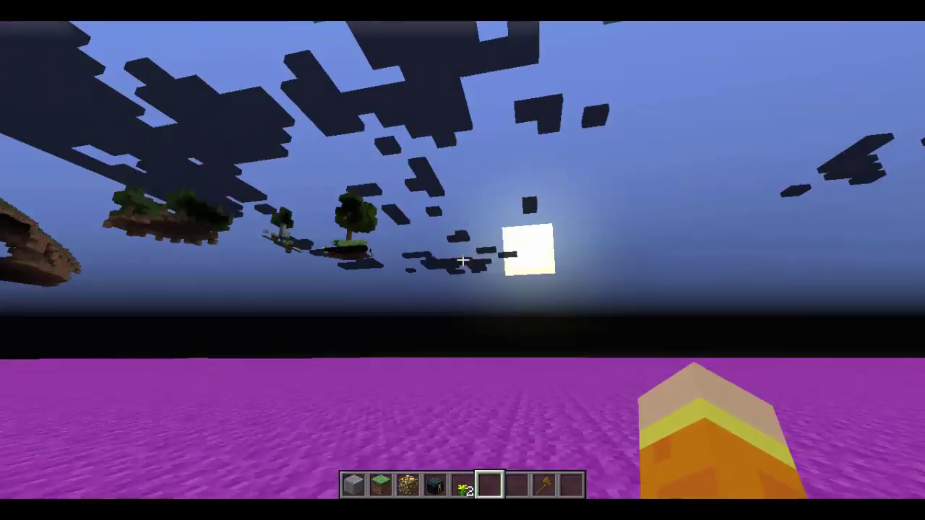
pyautogui.press('space')
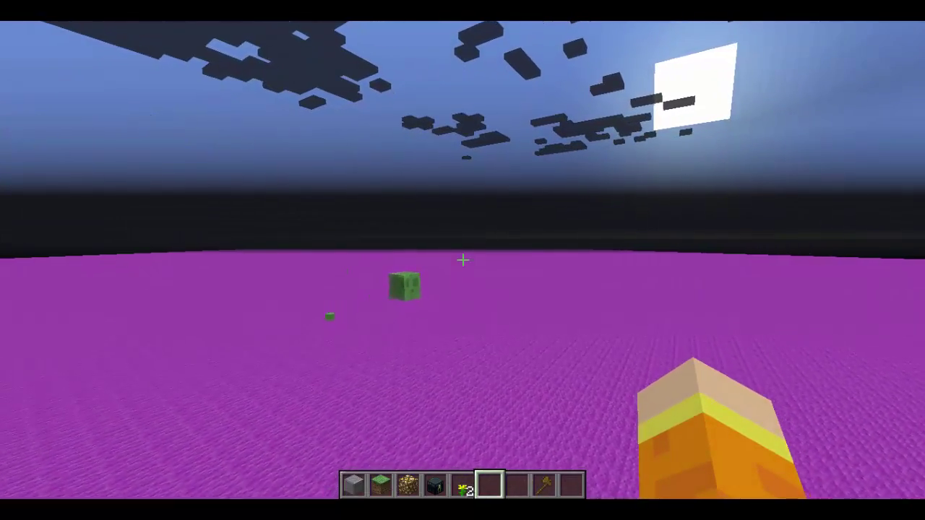
# Step: Teleport from the wool world back to the spawn building with /mvtp and walk toward the Park Area archway
pyautogui.press('/')
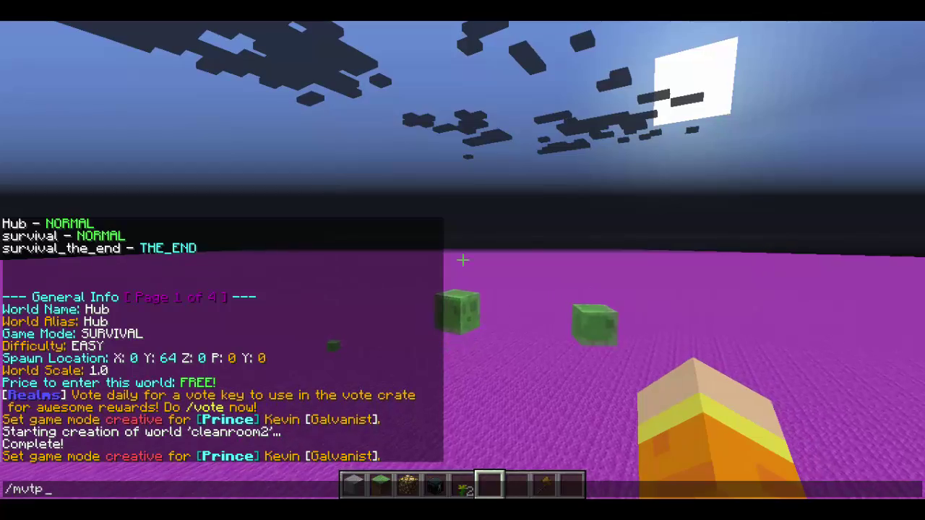
pyautogui.press('Return')
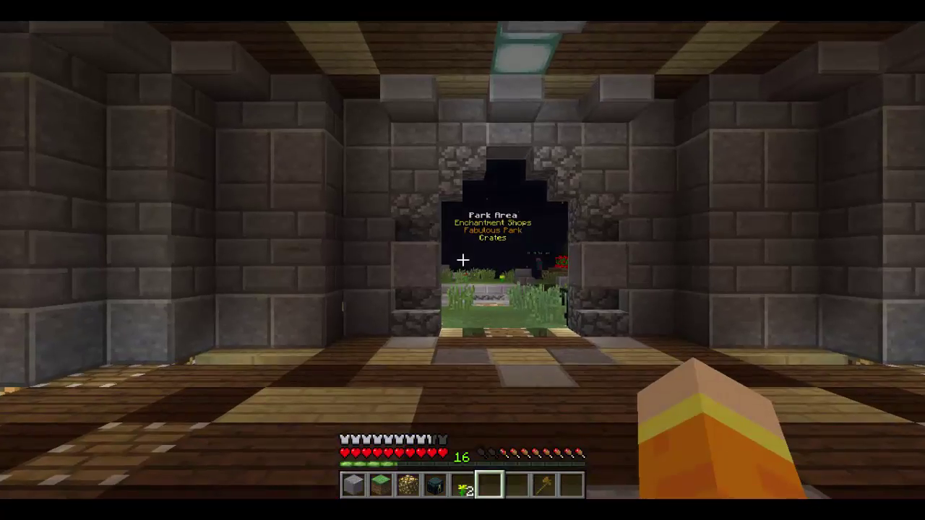
pyautogui.press('w')
pyautogui.press('w')
# Step: Set the game mode to creative with /gm 1 and fly out above the park area
pyautogui.press('/')
pyautogui.write('gm')
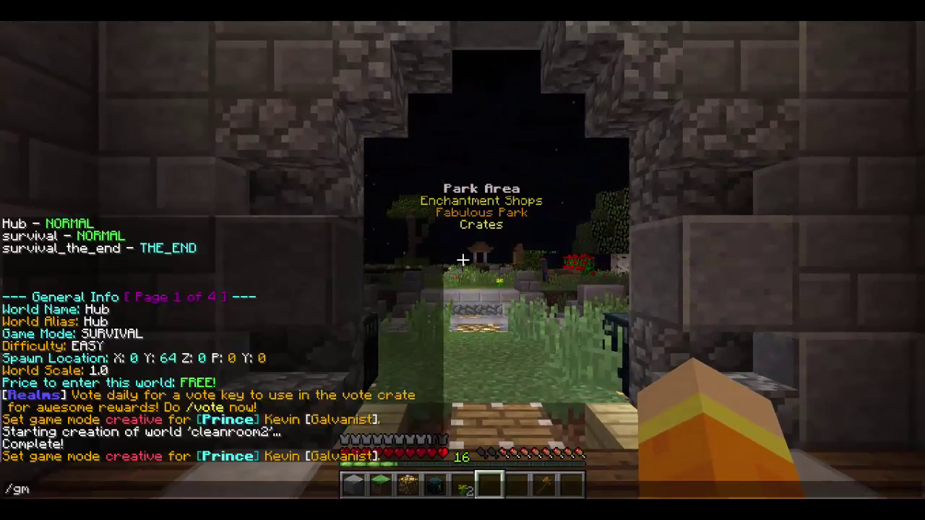
pyautogui.press('Return')
pyautogui.press('/')
pyautogui.write('gm 1')
pyautogui.press('Return')
pyautogui.press('w')
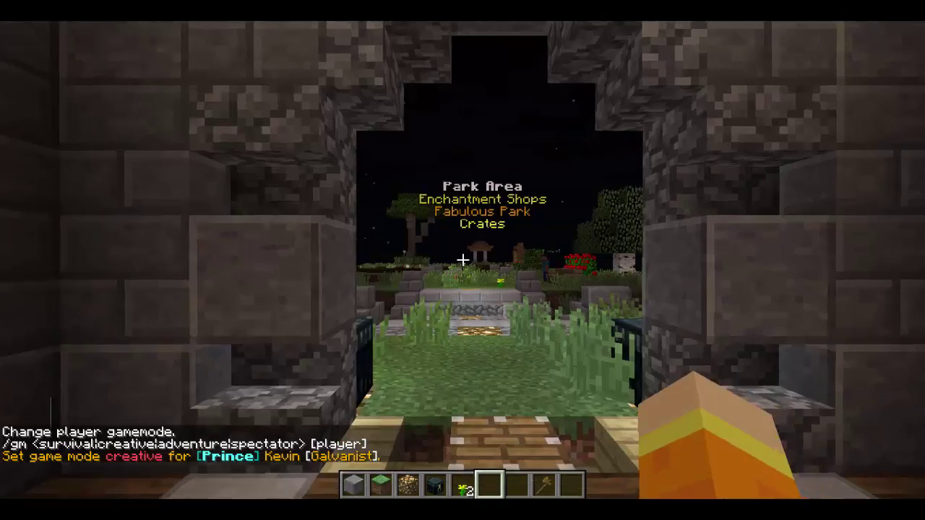
pyautogui.press('space')
pyautogui.press('space')
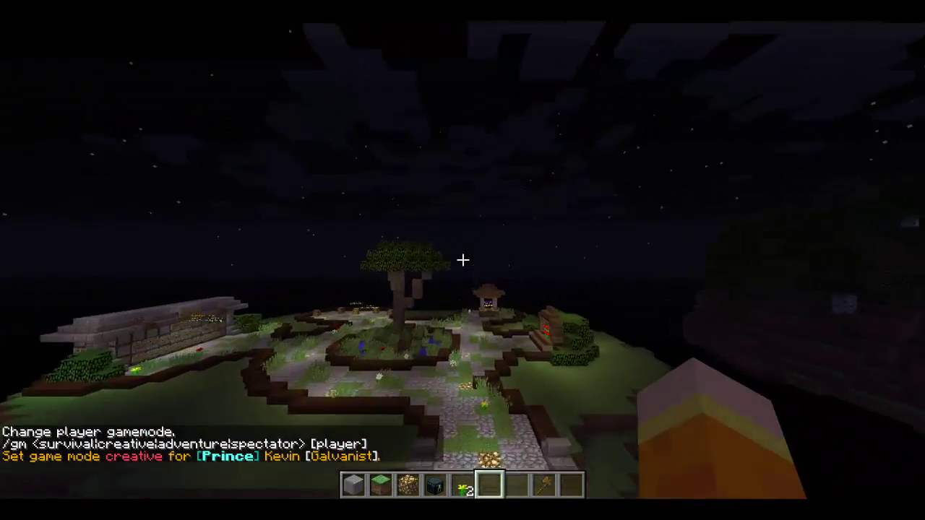
# Step: List all the server's Multiverse worlds with /mv list
pyautogui.press('/')
pyautogui.write('mv list')
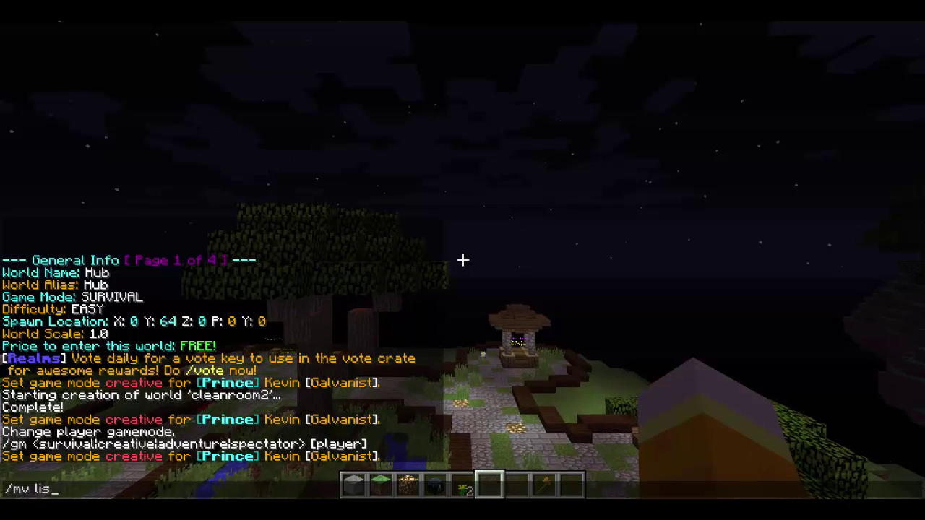
pyautogui.press('Return')
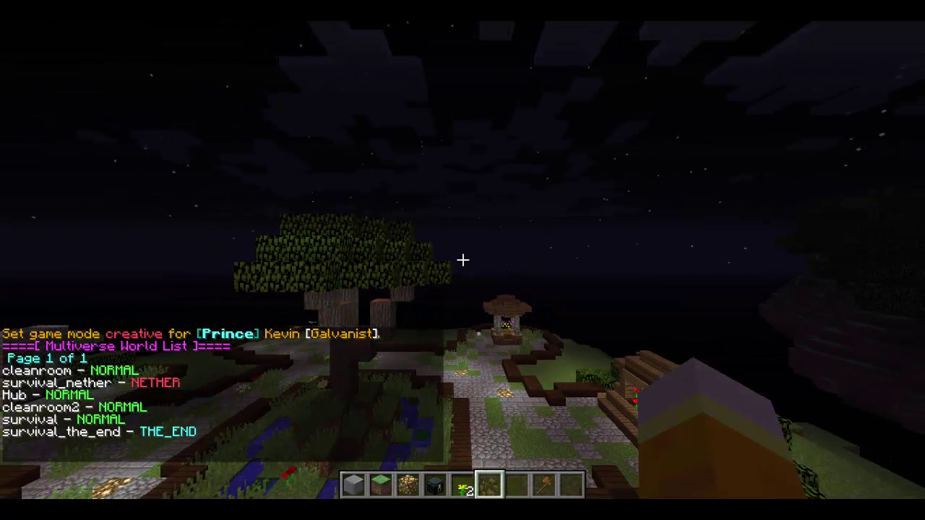
# Step: Delete the Hub world with /mv delete Hub and authorise the deletion with /mvconfirm
pyautogui.press('/')
pyautogui.write('mv delete')
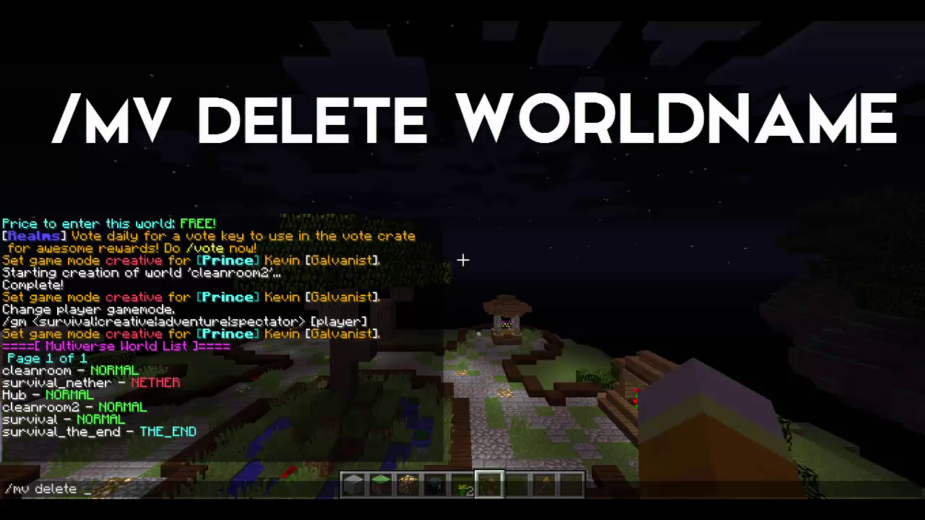
pyautogui.write(' Hub')
pyautogui.press('Return')
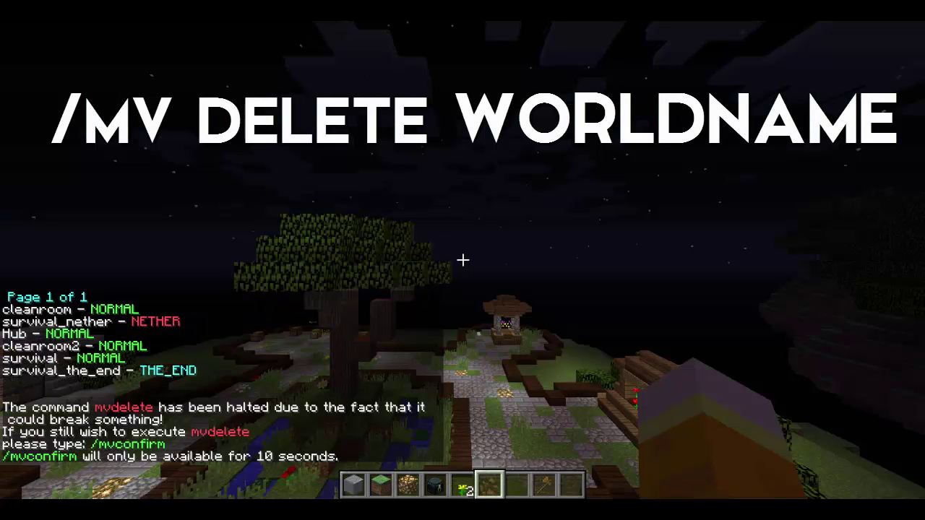
pyautogui.press('/')
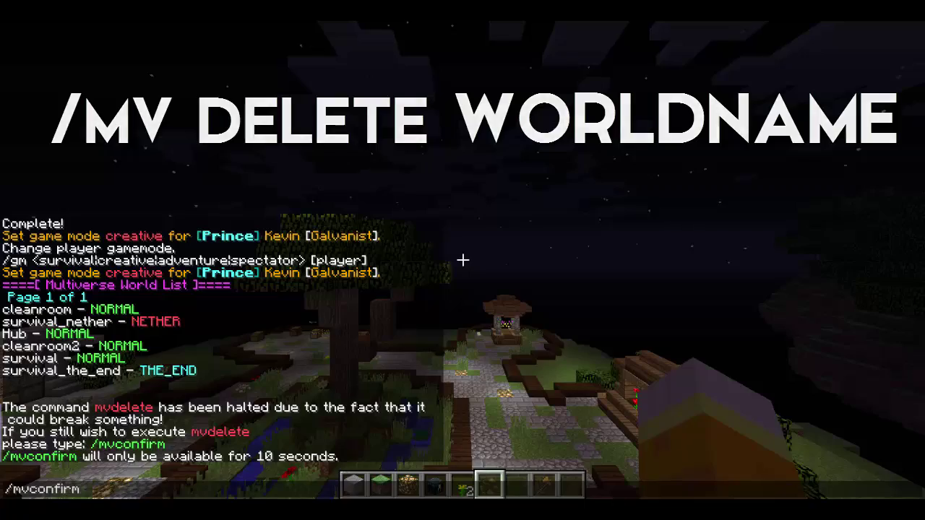
pyautogui.press('Return')
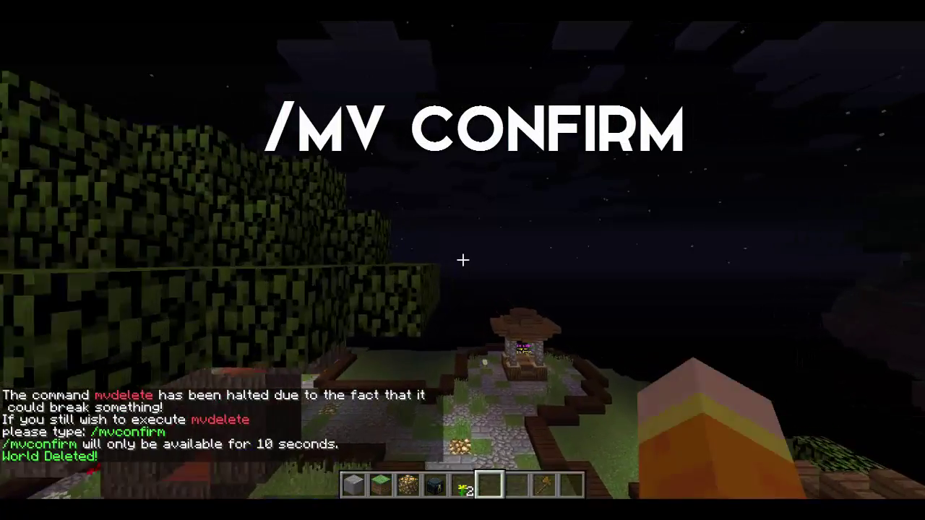
# Step: Delete the second flat world with /mv delete cleanroom2
pyautogui.press('/')
pyautogui.write('mv delete cleanroom2')
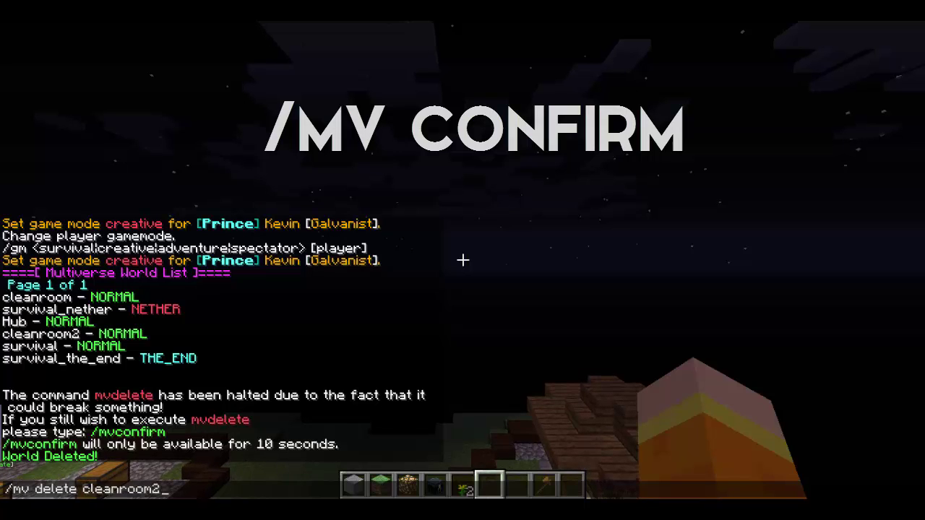